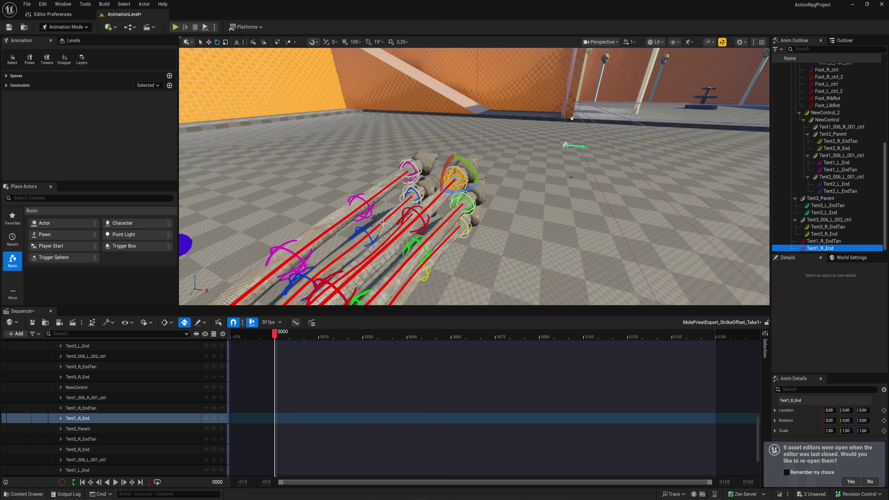
- Examine the Tent1_R tentacle's controls in the viewport, selecting its base tangent and base controls
key("d")
mouse_move(383, 224)
right_mouse_down()
mouse_move(278, 224)
mouse_move(303, 220)
mouse_move(292, 257)
mouse_move(317, 242)
mouse_move(377, 236)
mouse_move(367, 222)
right_mouse_up()
key("w")
key("s")
left_click(377, 237)
left_click(387, 232)
key("s")
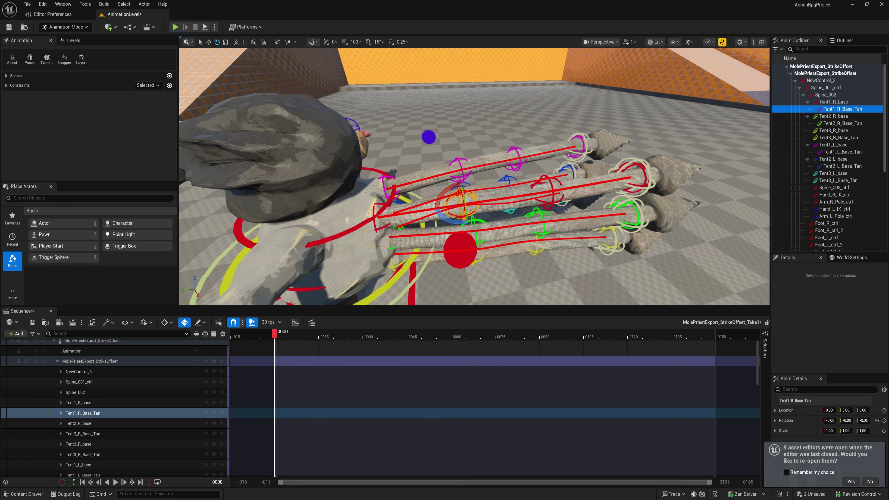
left_click(460, 223)
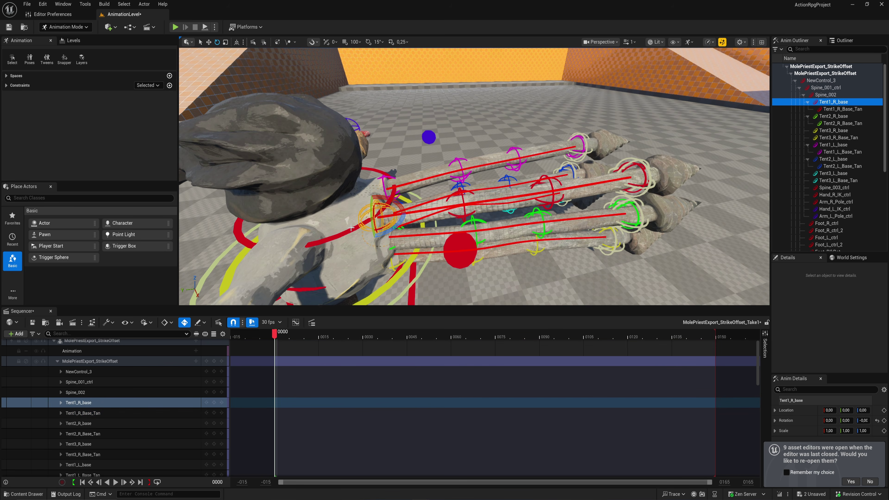
- Swing the Tent1_R_End control down toward the floor, rotating it about 77° on the third rotation axis
left_click(643, 168)
right_click_drag(643, 168, 565, 151)
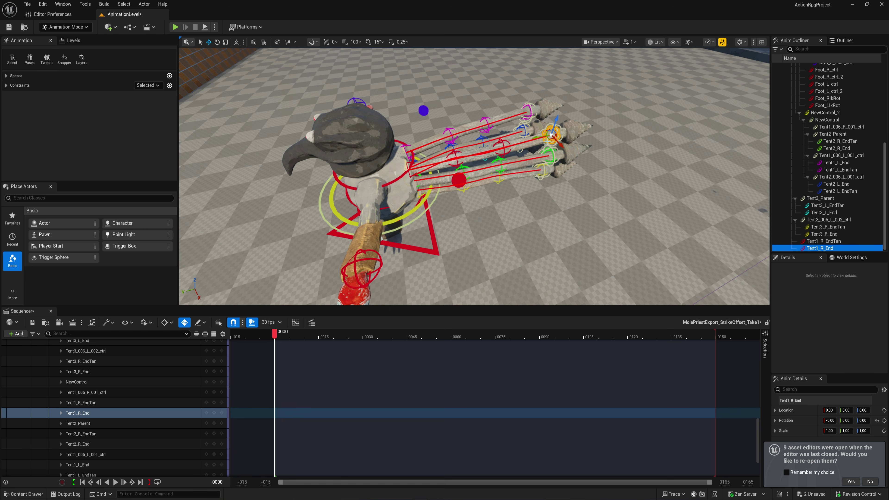
key("e")
left_click_drag(548, 149, 545, 240)
key("w")
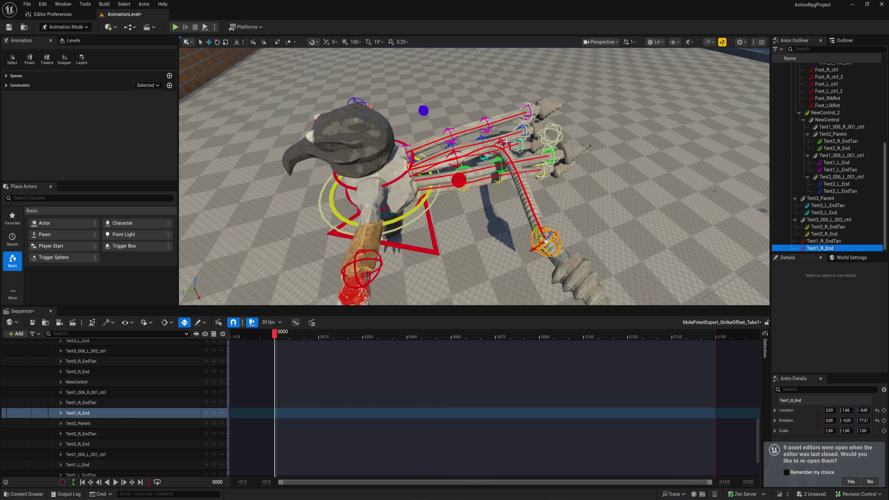
- Raise the Tent1_R_EndTan control by about 1.43 and pull the Tent1_R_Base_Tan control upward to arch the tentacle
left_click(506, 143)
left_click_drag(502, 135, 507, 88)
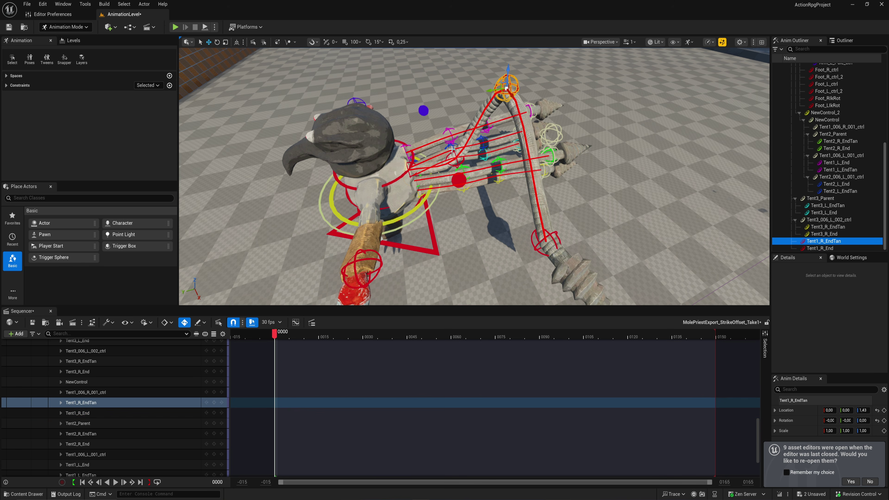
left_click(458, 162)
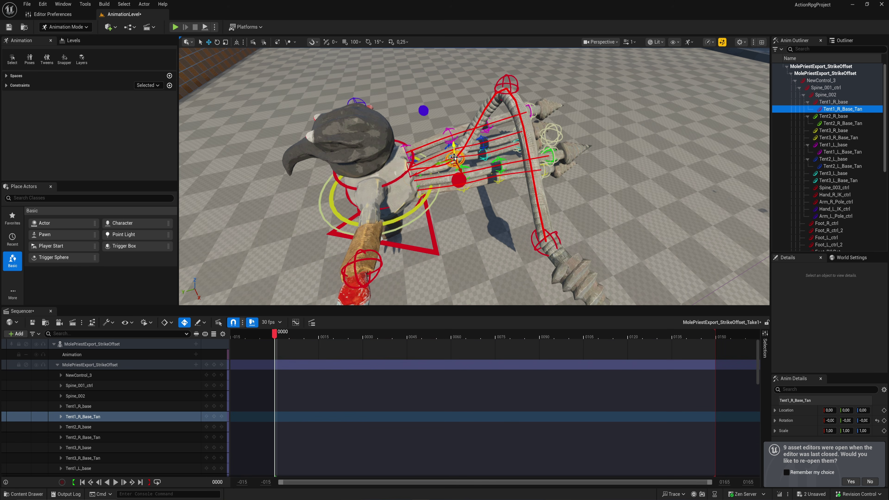
left_click_drag(455, 158, 418, 102)
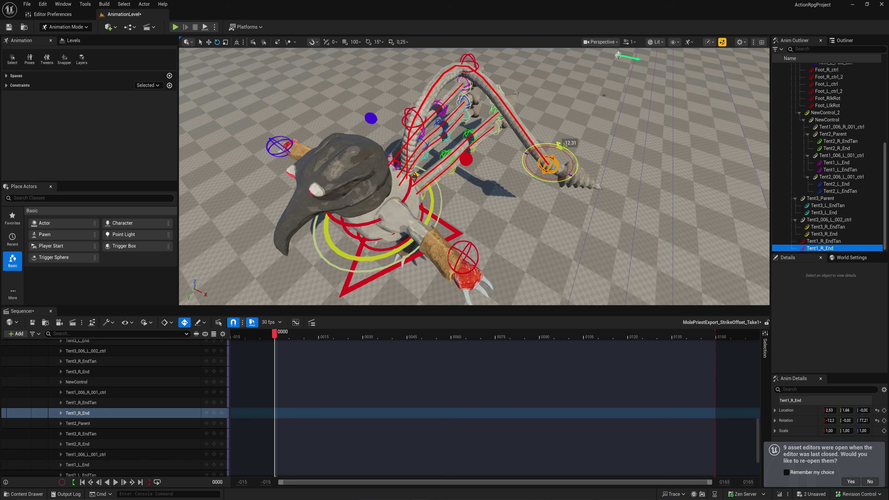
- Rotate the Tent1_R_End control further and move it downward to a location of about 3.66, 2.63, -1.84
left_click_drag(543, 186, 530, 165)
key("w")
mouse_move(529, 165)
right_mouse_down()
mouse_move(567, 189)
mouse_move(525, 133)
mouse_move(553, 140)
mouse_move(534, 151)
right_mouse_up()
key("e")
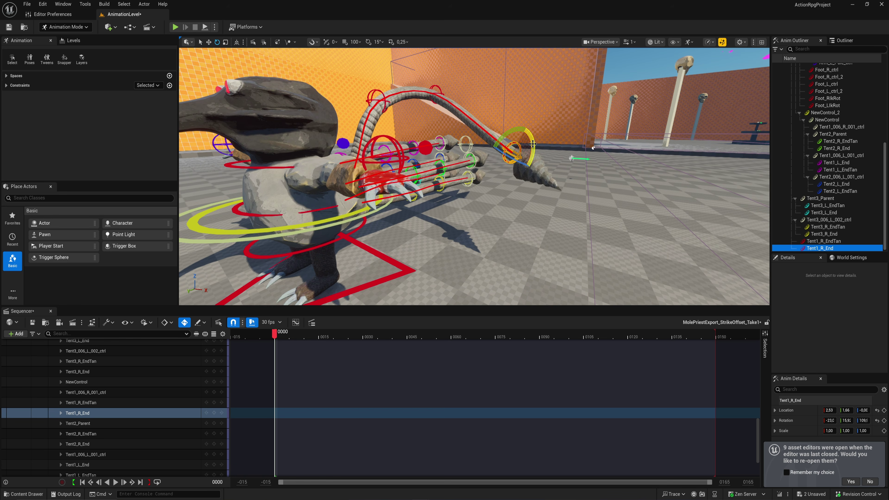
left_click_drag(533, 144, 550, 262)
key("w")
right_click_drag(550, 263, 448, 241)
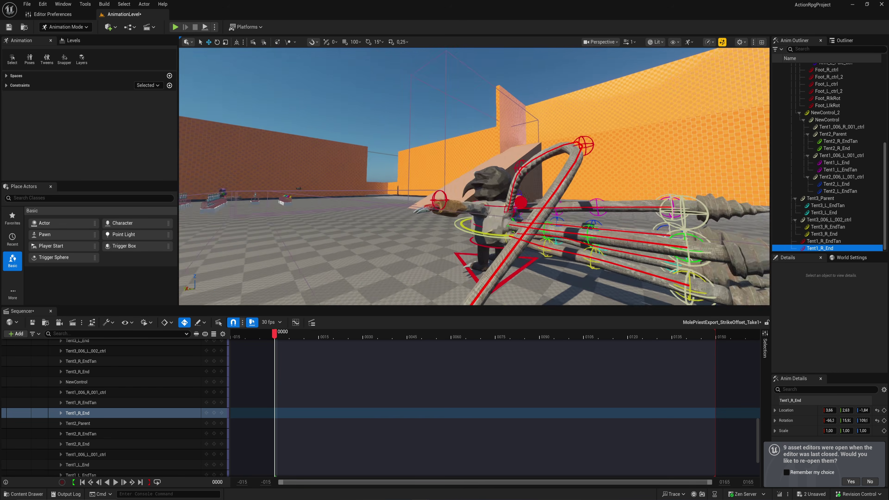
- Move the Tent1_R_EndTan control to a location of about 1.75, 0.76, 1.43 to reshape the tentacle's arc
right_click_drag(580, 140, 610, 178)
left_click(575, 135)
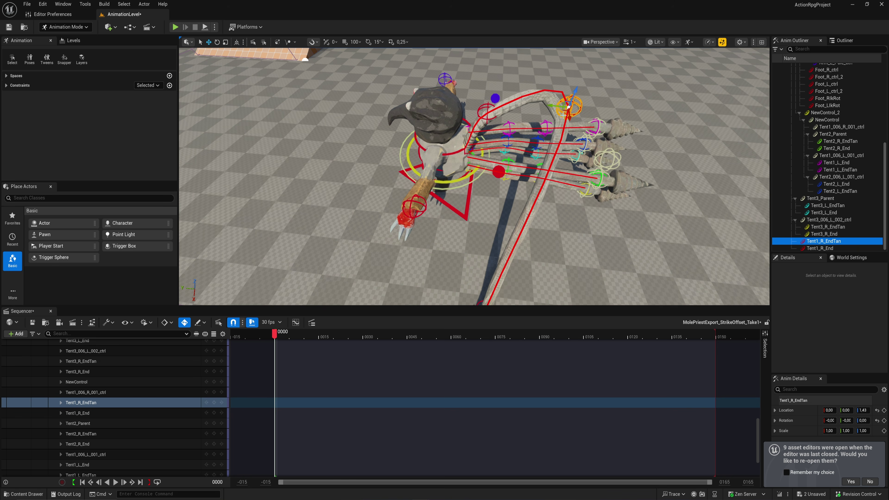
left_click_drag(569, 106, 520, 169)
left_click_drag(424, 202, 495, 175, "alt")
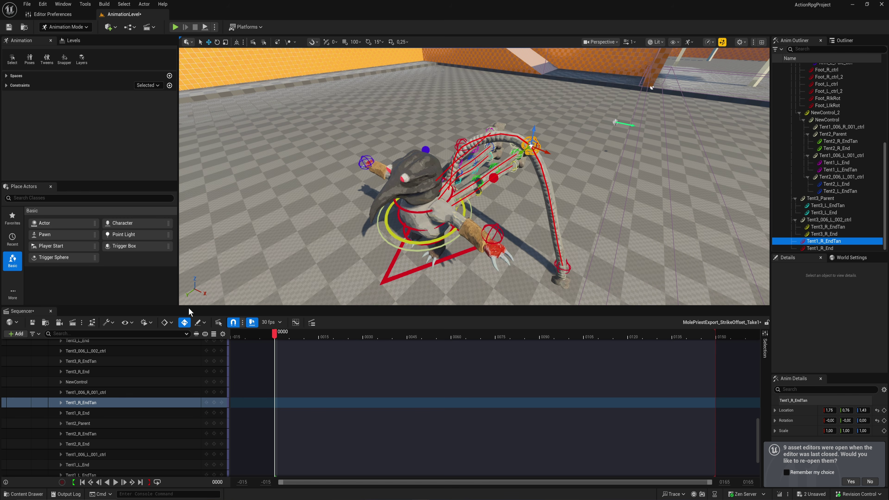
key("w")
mouse_move(512, 177)
right_mouse_down()
mouse_move(532, 190)
mouse_move(511, 177)
right_mouse_up()
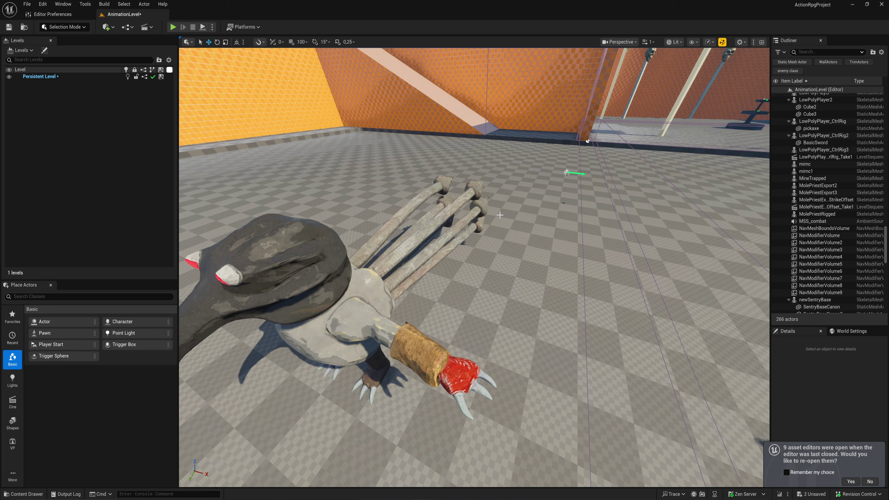
- Open the MolePriestExport_StrikeOffset control rig and examine its tentacles and the PLine Ik group in the Forwards Solve graph
right_click_drag(484, 209, 499, 214)
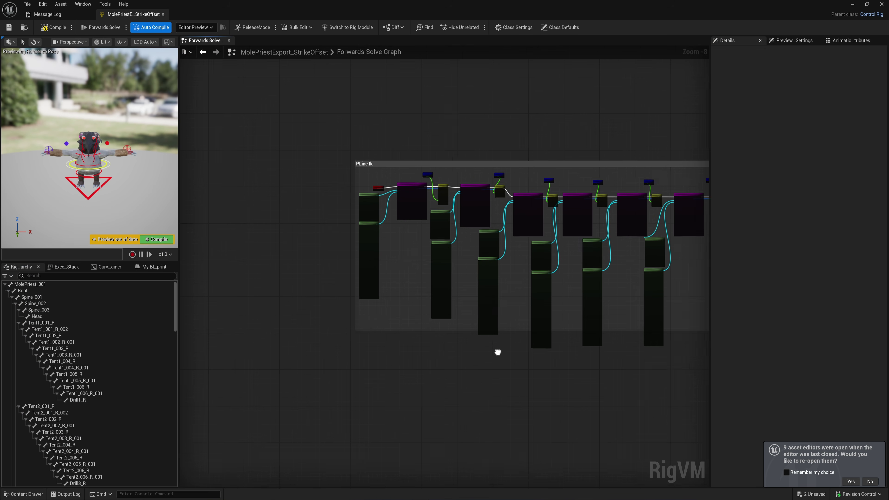
right_click_drag(498, 352, 355, 378)
scroll(119, 183, "up", 2)
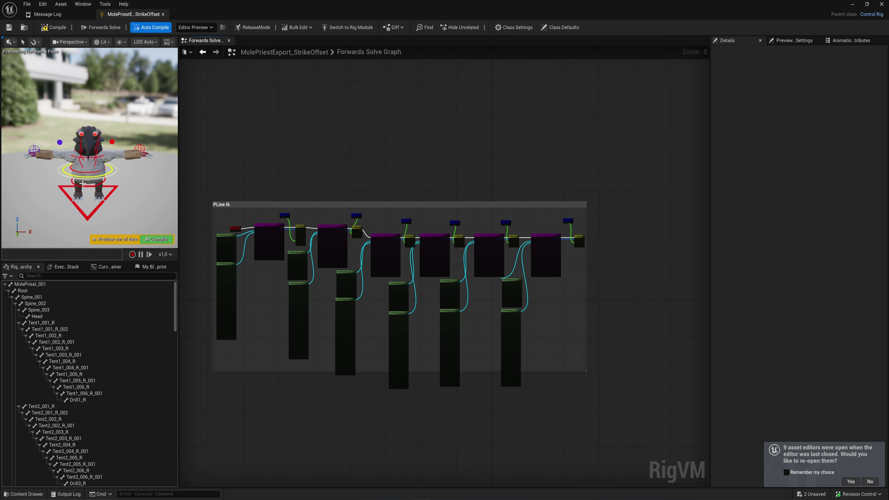
key("d")
right_click_drag(83, 183, 141, 214)
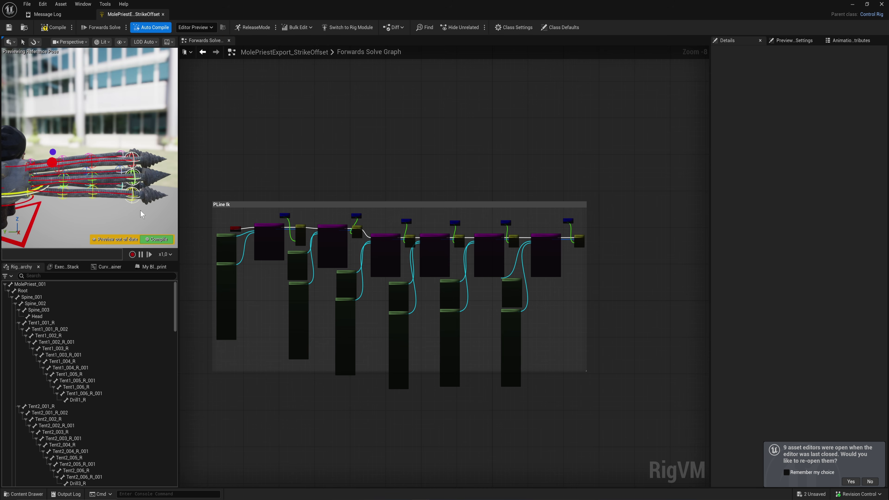
scroll(277, 278, "up", 4)
right_click_drag(277, 278, 544, 354)
scroll(545, 354, "up", 3)
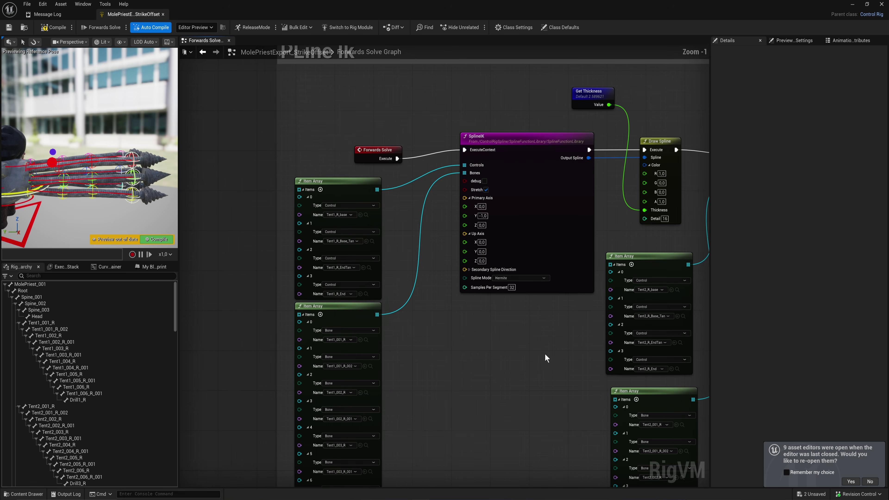
right_click_drag(441, 357, 573, 449)
- Reposition the SplineIK node closer to the Item Array nodes that feed it
left_click_drag(516, 243, 455, 234)
right_click_drag(540, 258, 414, 230)
scroll(436, 237, "up", 1)
left_click_drag(505, 208, 489, 207)
- Pull a new connection from the Forwards Solve Execute output and add another SplineIK node by searching for "spline IK"
left_click_drag(331, 216, 398, 141)
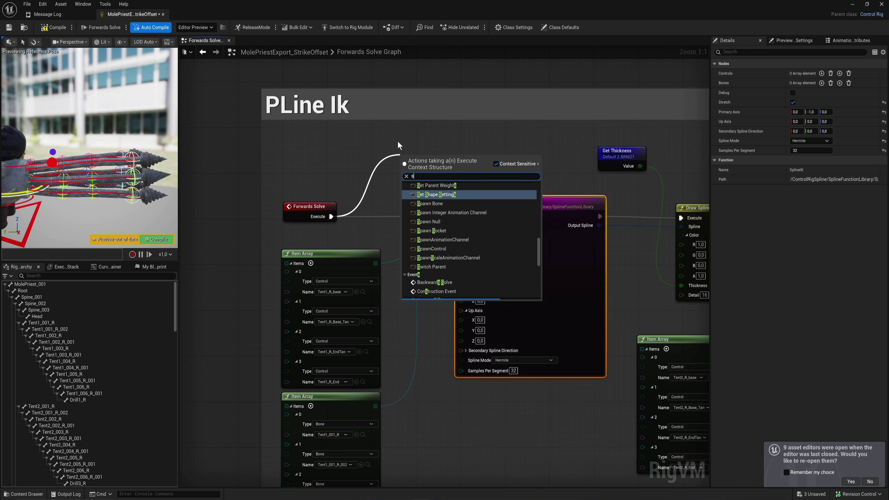
type("splein")
key("BackSpace")
key("BackSpace")
key("BackSpace")
type("ine")
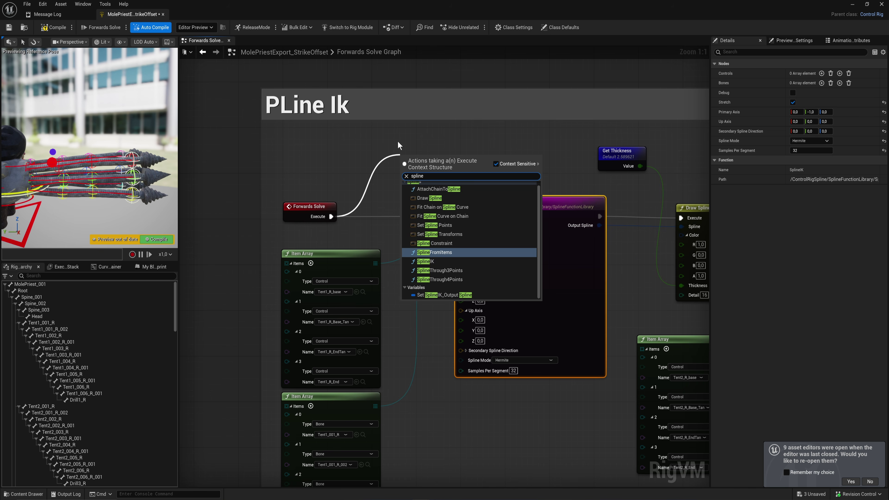
type(" IK")
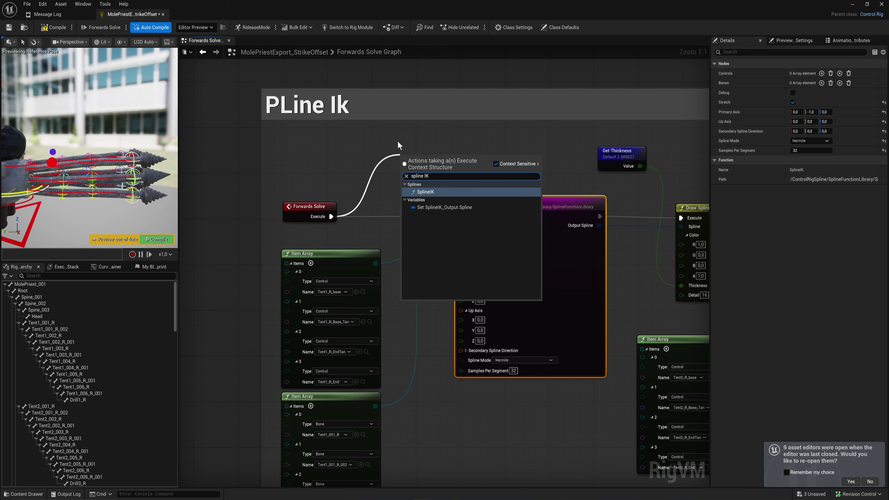
key("Return")
left_click_drag(439, 152, 382, 114)
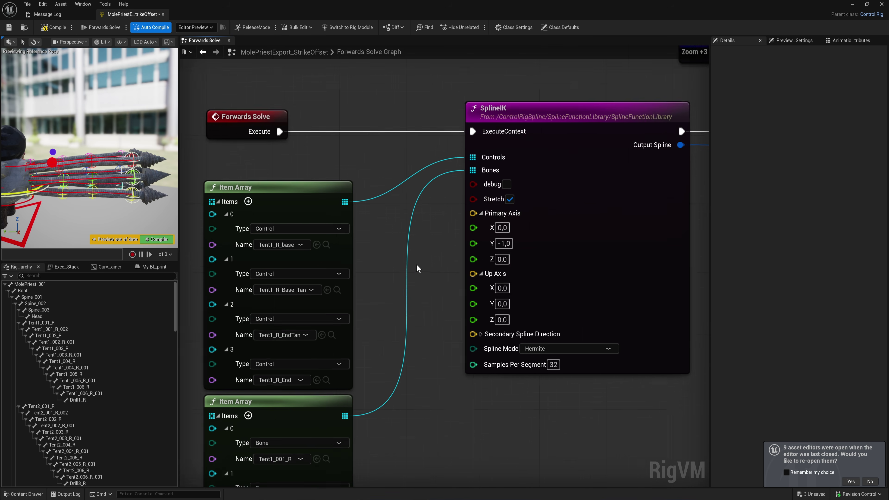
- Examine the Item Array feeding SplineIK's Controls input and locate its Tent1_R_base control in the rig preview
scroll(417, 266, "up", 1)
right_click_drag(435, 210, 386, 269)
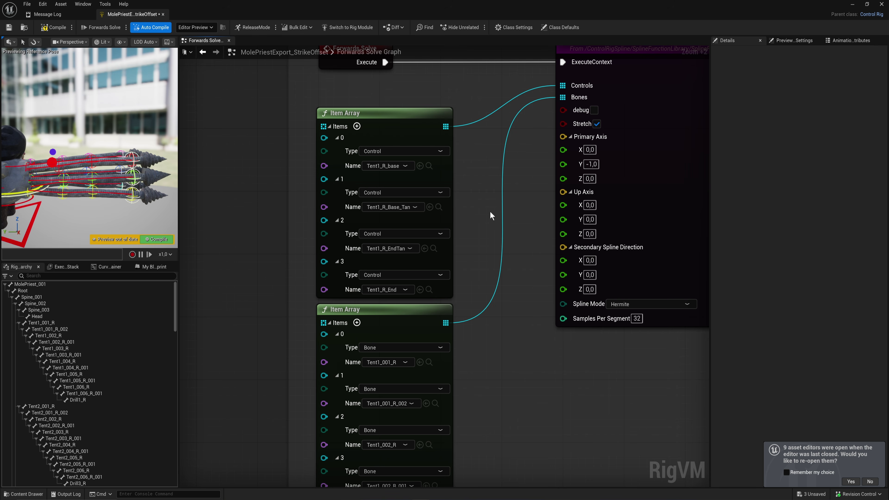
left_click(377, 152)
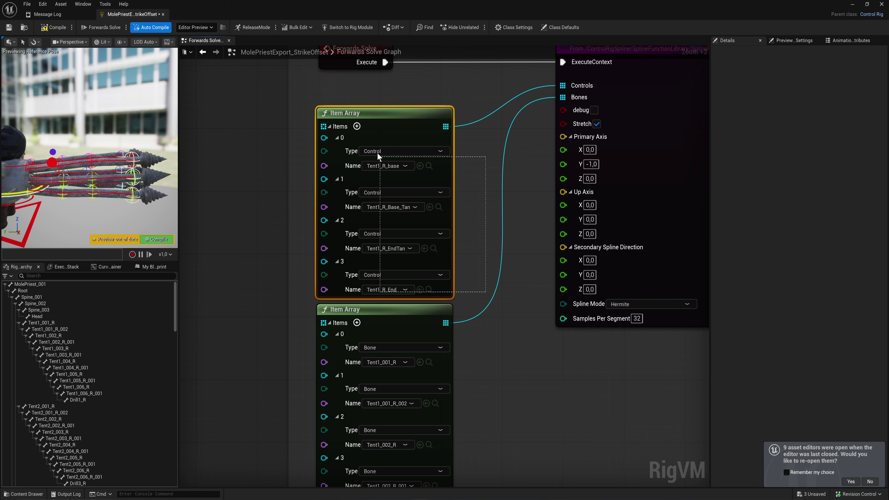
right_click_drag(507, 355, 511, 115)
scroll(472, 330, "down", 3)
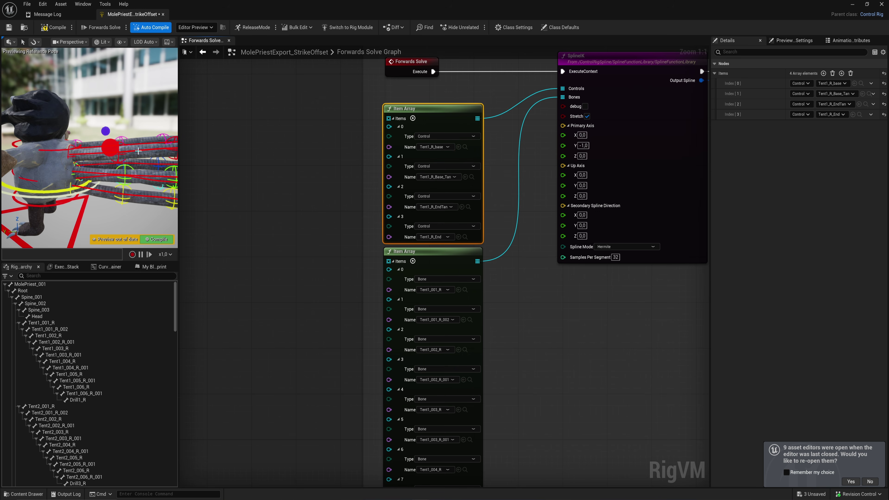
scroll(103, 188, "up", 5)
left_click(103, 189)
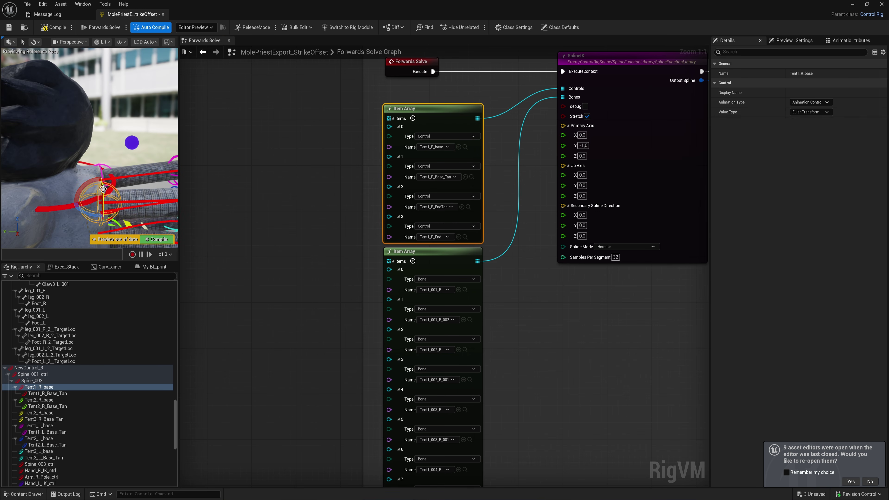
middle_click_drag(104, 188, 139, 189)
right_click_drag(77, 221, 91, 170)
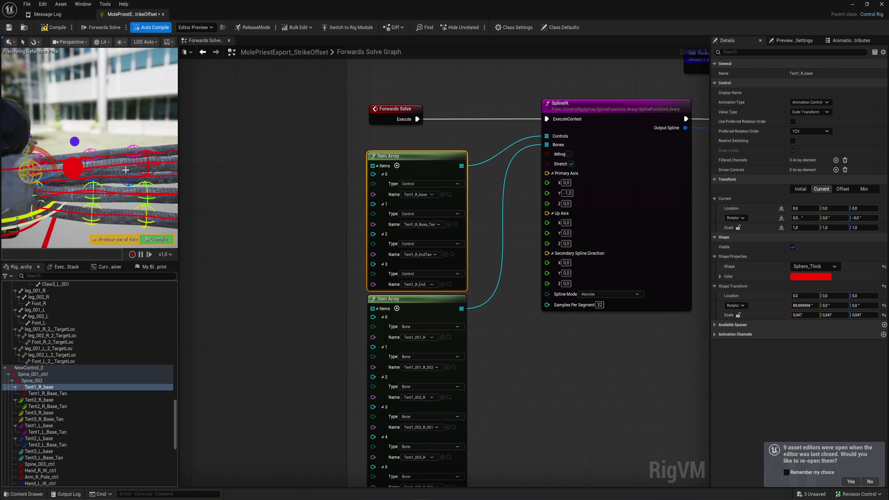
right_click_drag(126, 170, 124, 171)
- Examine the Item Array of Tent1 bones and the SplineIK node's axis, stretch and spline mode settings
right_click_drag(486, 346, 495, 145)
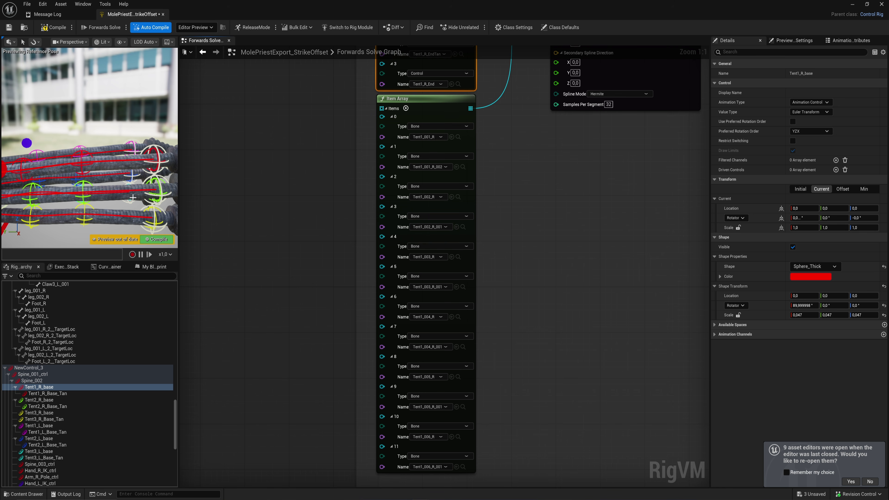
right_click_drag(70, 169, 94, 164)
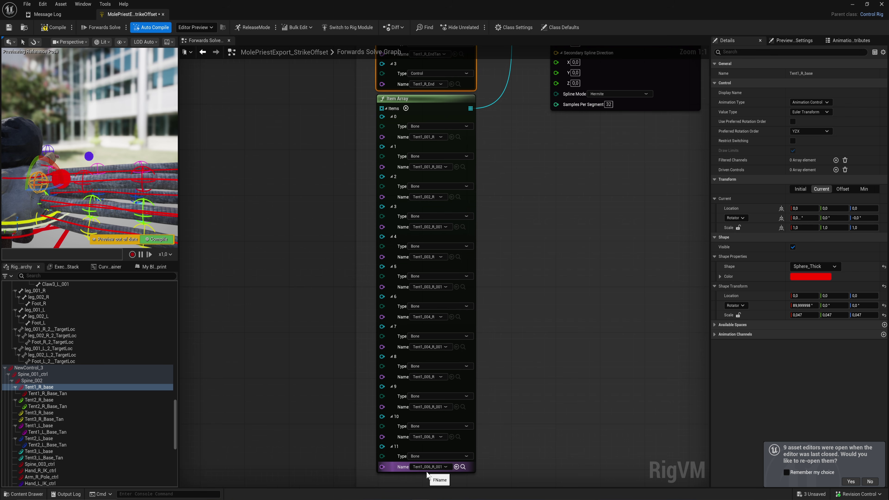
right_click_drag(576, 185, 469, 471)
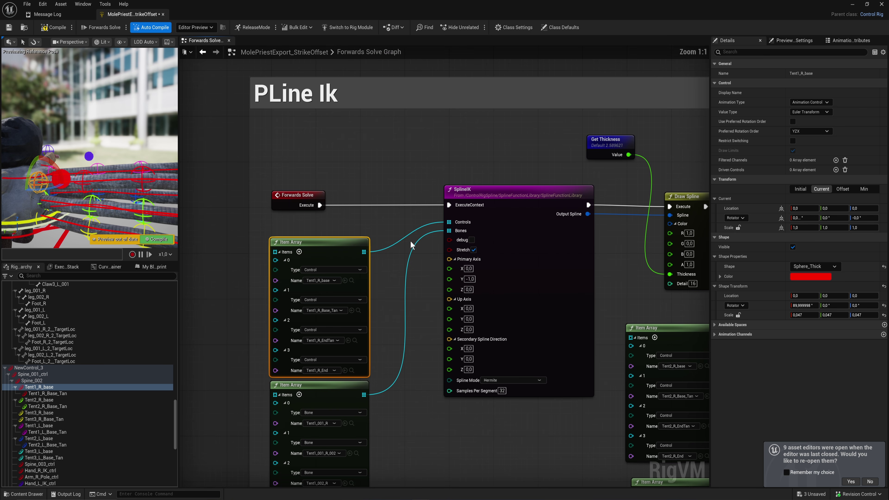
left_click_drag(425, 168, 524, 262)
scroll(419, 242, "up", 3)
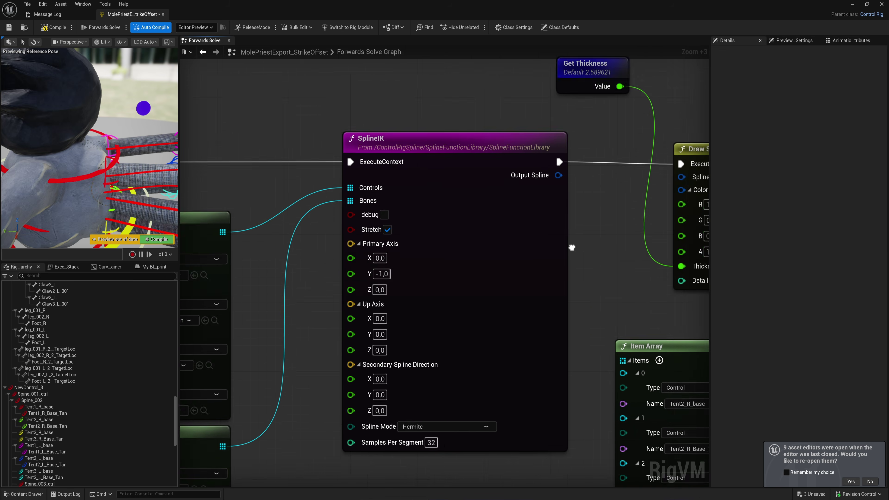
right_click_drag(571, 248, 589, 219)
scroll(348, 256, "up", 2)
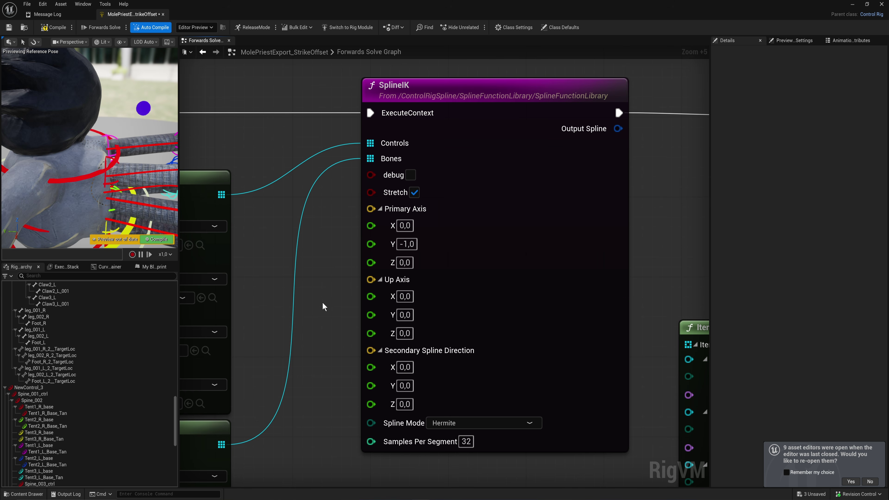
right_click_drag(322, 302, 300, 285)
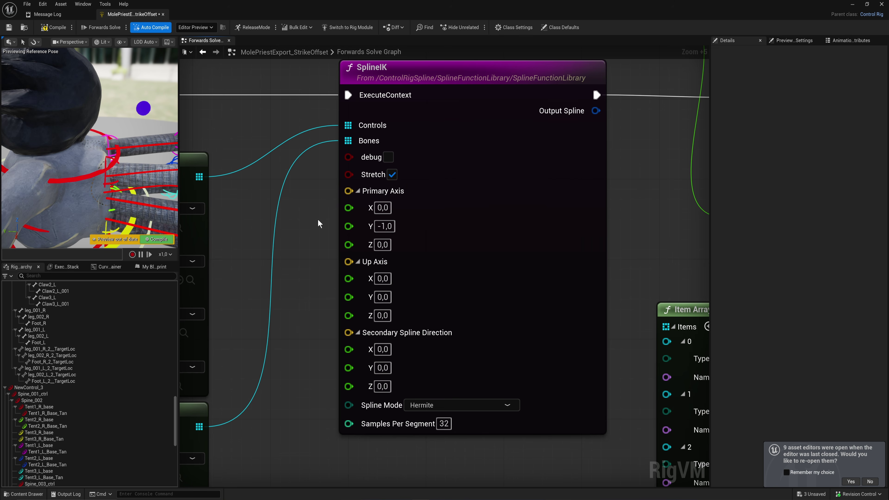
- Focus the rig preview on the Tent1_R_base control and locate its Tent1_001_R bone in the rig hierarchy
left_click(112, 184)
key("f")
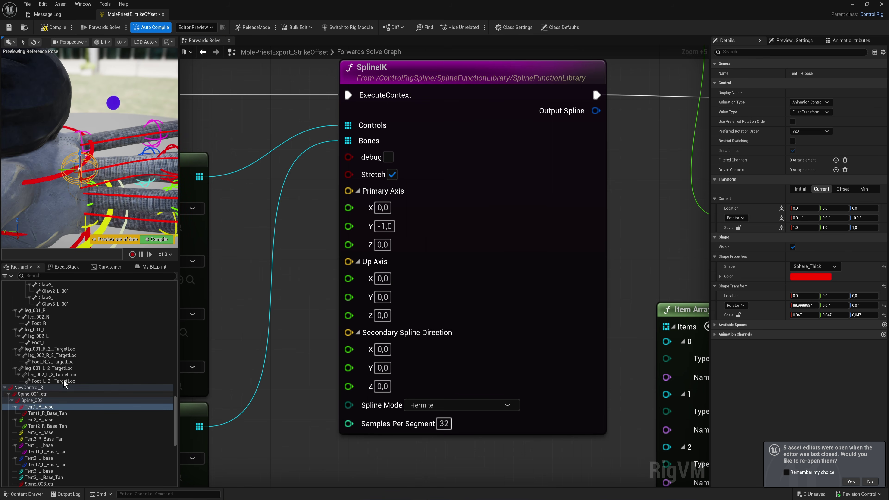
scroll(61, 377, "up", 7)
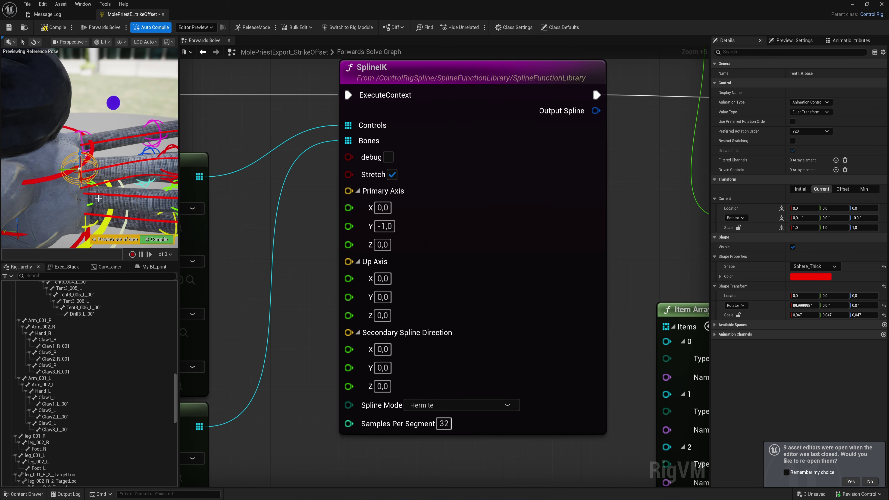
scroll(70, 326, "up", 8)
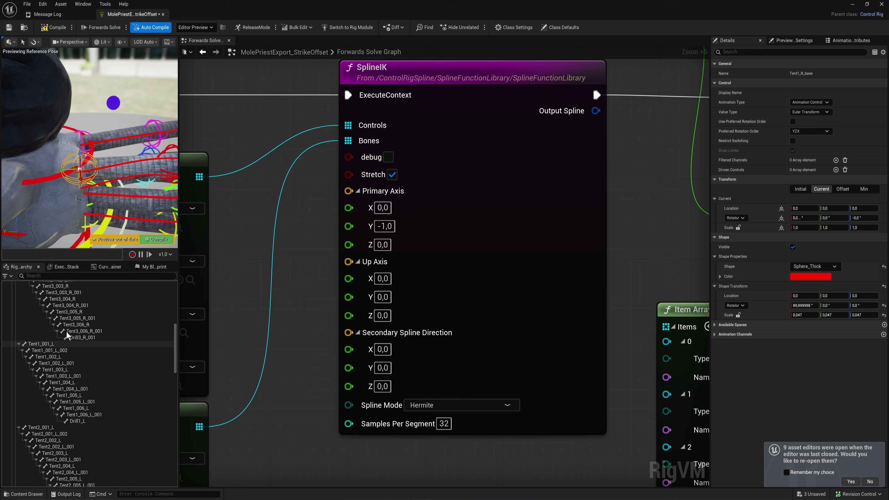
scroll(61, 341, "up", 5)
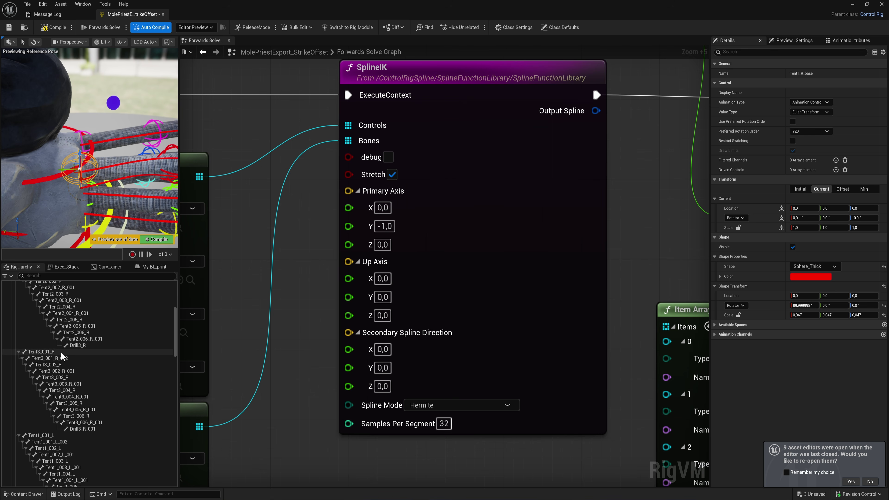
left_click(61, 353)
scroll(57, 341, "up", 2)
left_click(56, 304)
scroll(58, 313, "up", 2)
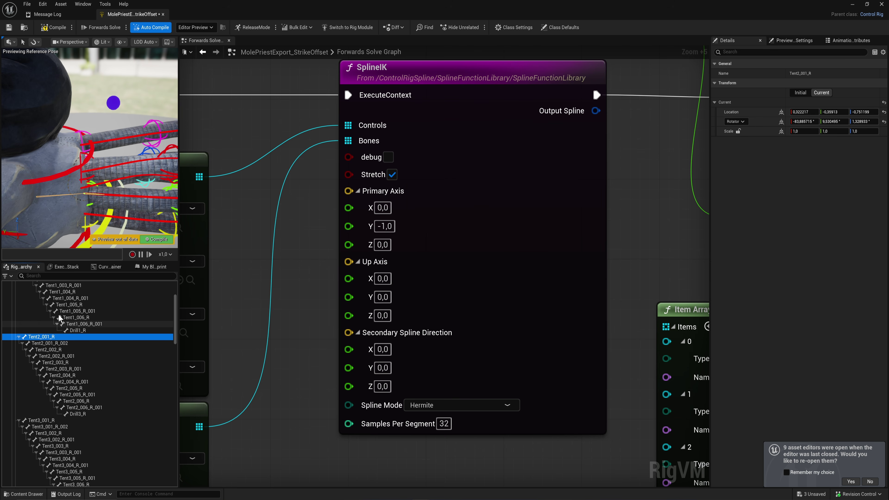
scroll(59, 315, "up", 4)
left_click(48, 322)
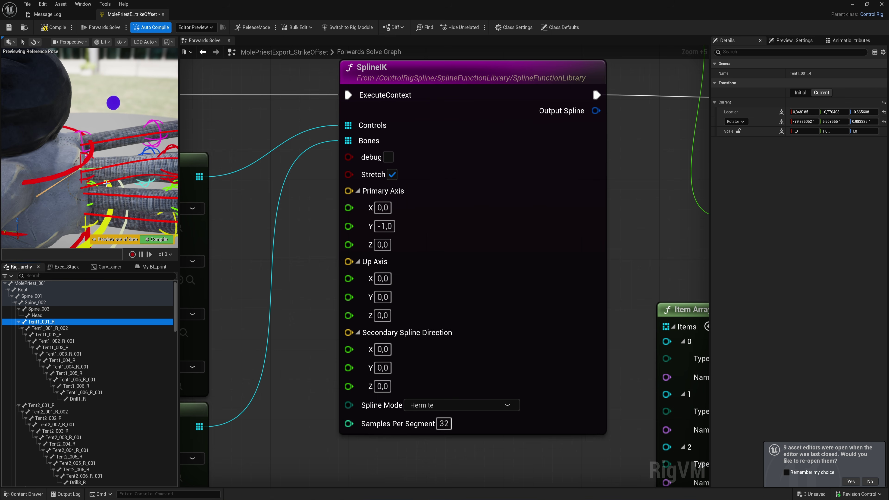
- Bring up the New Control option for creating a control from the Tent1_001_R bone
right_click_drag(106, 183, 92, 182)
right_click(56, 320)
mouse_move(146, 118)
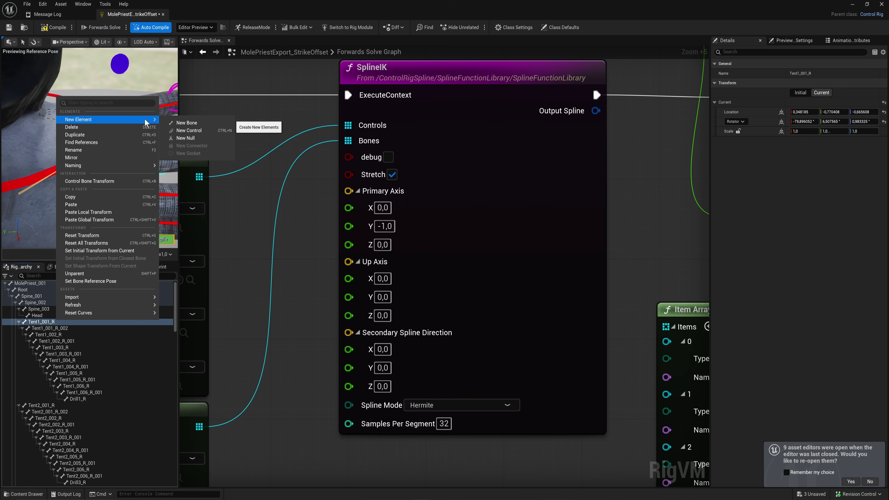
left_click(199, 130)
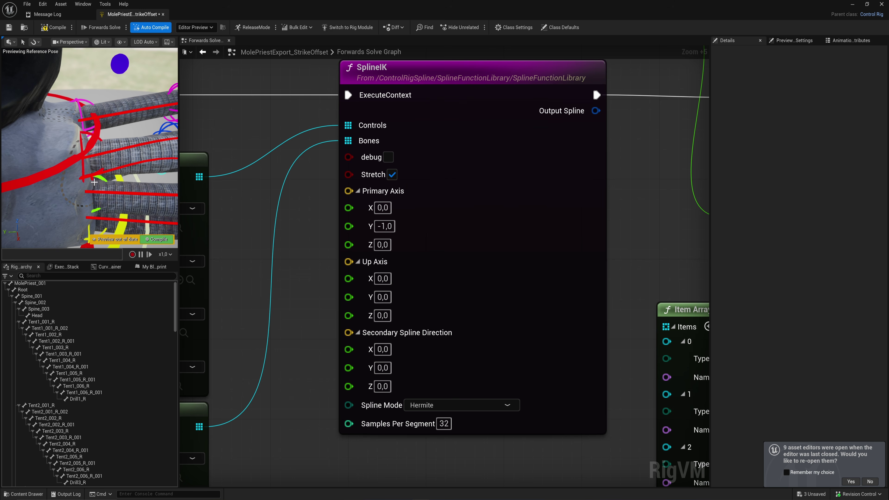
- Examine the Tent1_R_base control's axis orientation along its tentacle and compare it with SplineIK's Primary Axis X, Y and Z values
left_click(101, 139)
mouse_move(107, 146)
right_mouse_down()
mouse_move(135, 147)
mouse_move(82, 139)
mouse_move(121, 149)
mouse_move(105, 155)
mouse_move(104, 140)
mouse_move(93, 147)
right_mouse_up()
left_click_drag(96, 142, 134, 121, "alt")
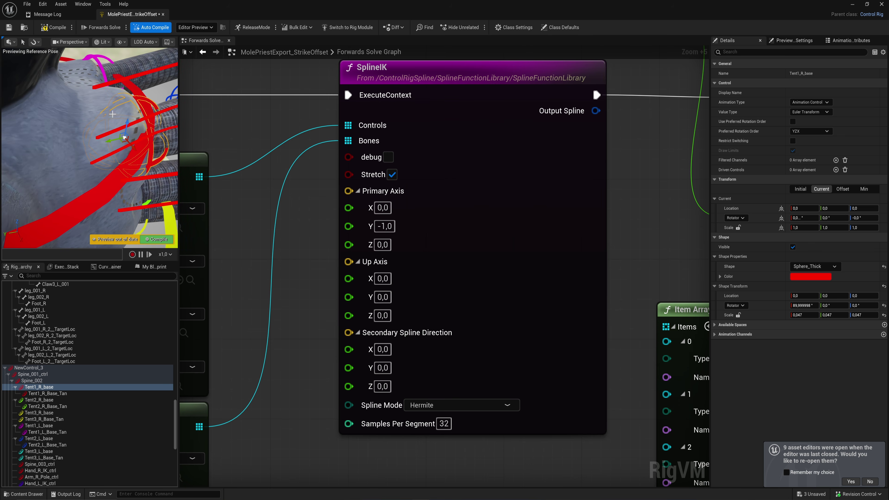
middle_click_drag(134, 144, 46, 145)
key("f")
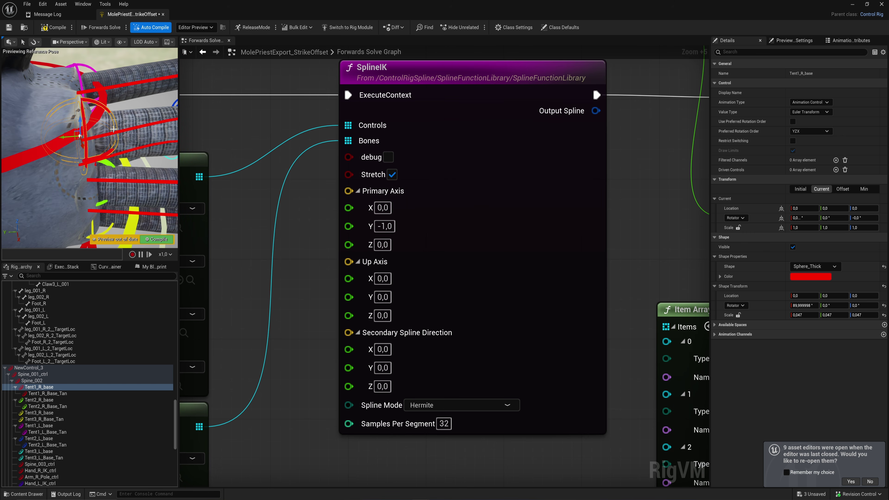
right_click_drag(117, 154, 41, 202)
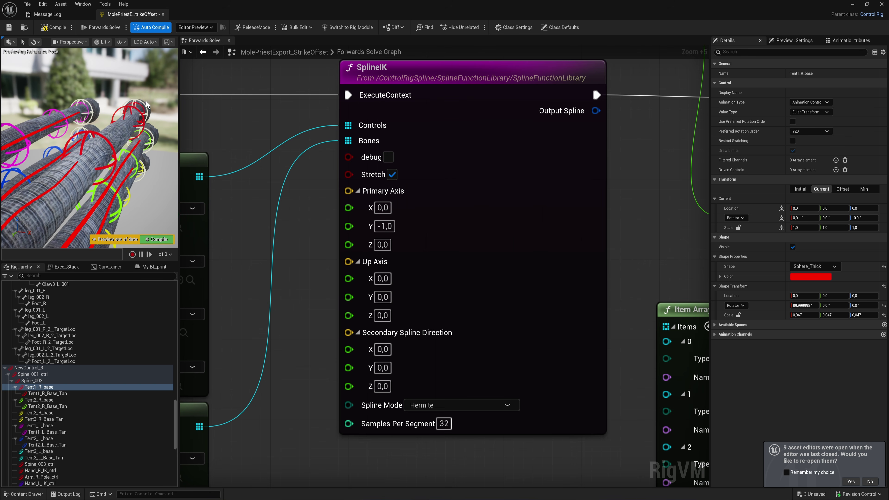
right_click_drag(117, 146, 68, 194)
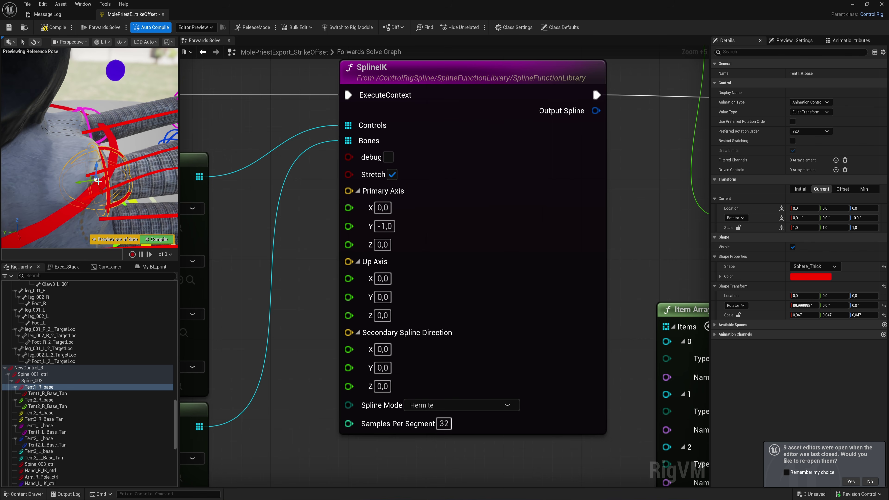
right_click_drag(162, 164, 225, 137)
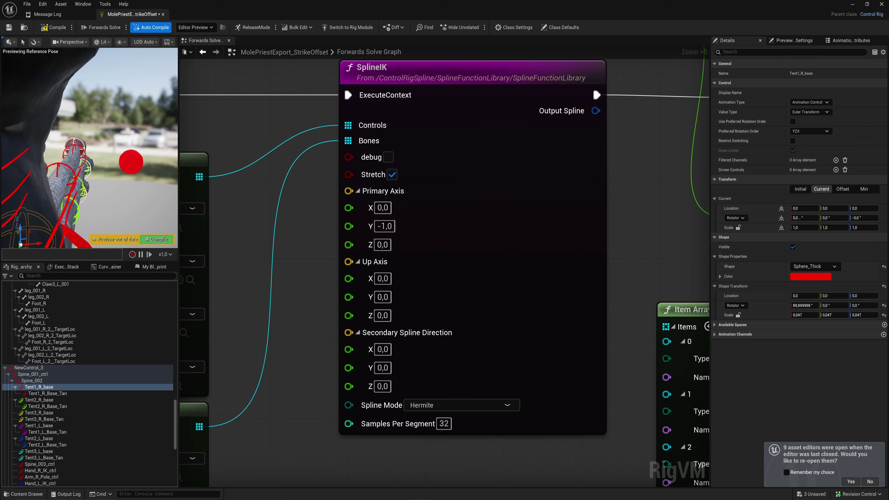
right_click_drag(141, 147, 104, 189)
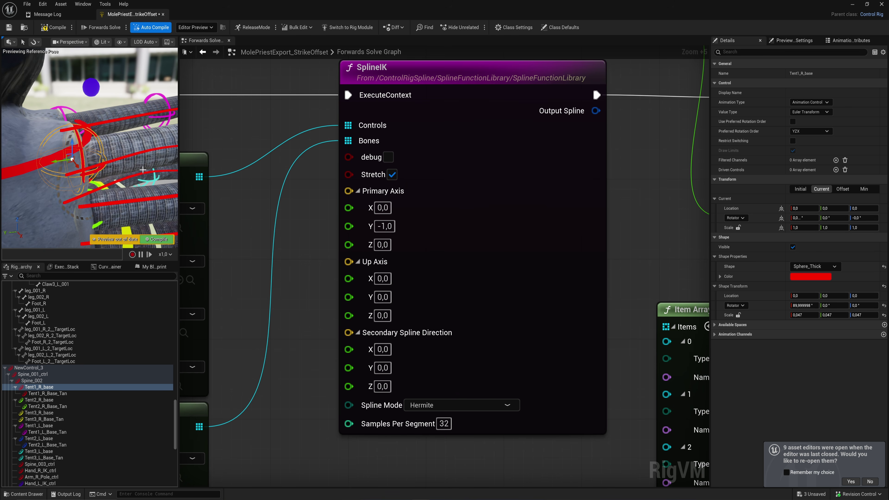
left_click(384, 226)
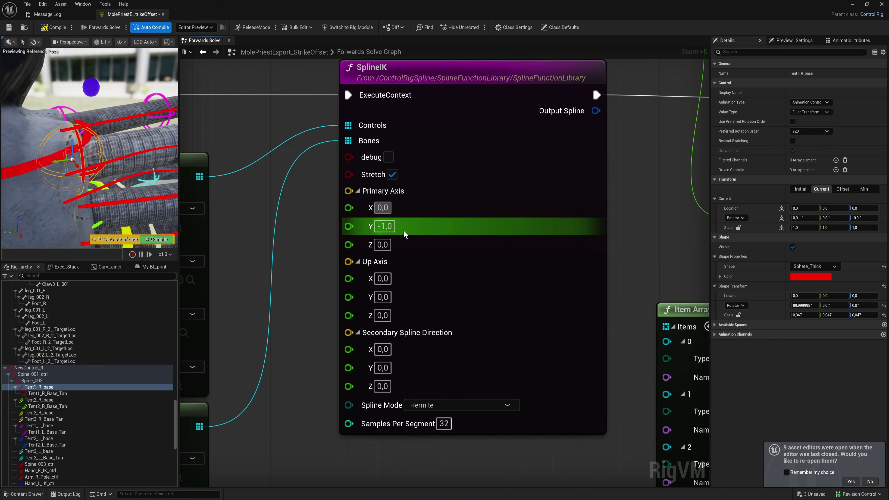
left_click(384, 208)
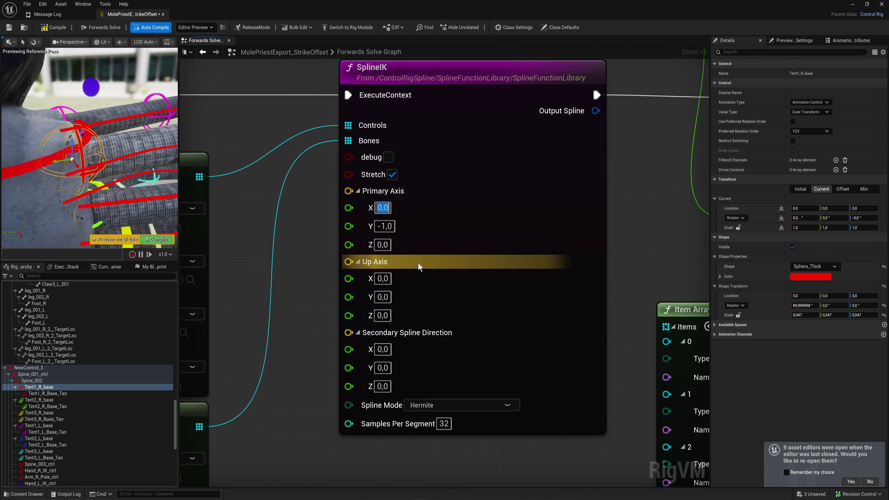
left_click(384, 245)
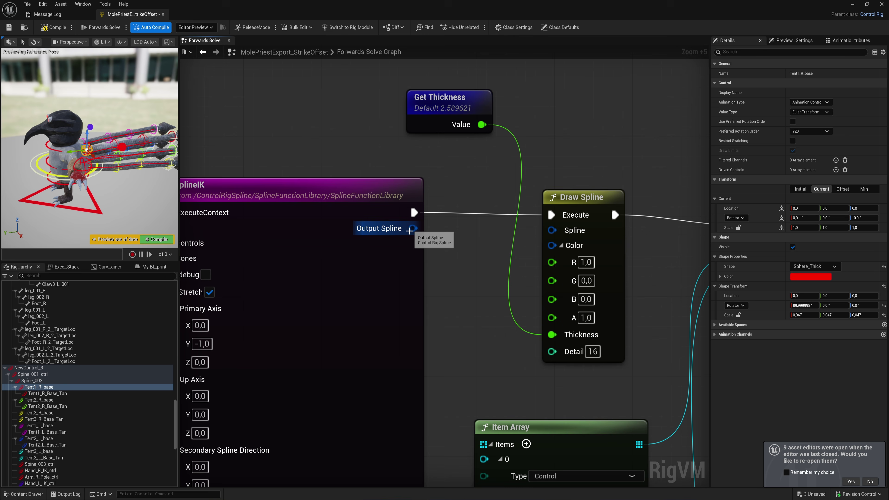
- Connect SplineIK's Output Spline to Draw Spline's Spline input, and reposition the Draw Spline and Get Thickness nodes
left_click_drag(413, 229, 485, 246)
right_click_drag(539, 186, 453, 200)
mouse_move(490, 167)
left_mouse_down()
mouse_move(497, 206)
mouse_move(490, 175)
left_mouse_up()
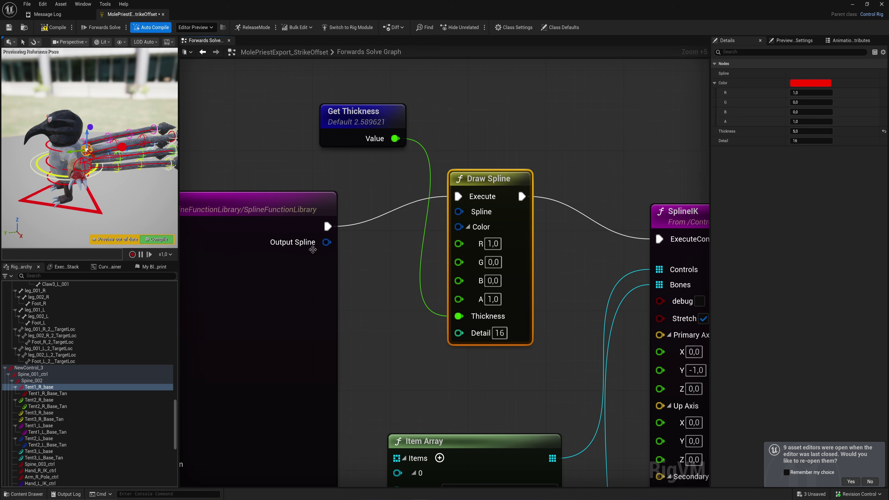
mouse_move(327, 242)
left_mouse_down()
mouse_move(456, 199)
mouse_move(458, 212)
left_mouse_up()
left_click_drag(365, 127, 349, 135)
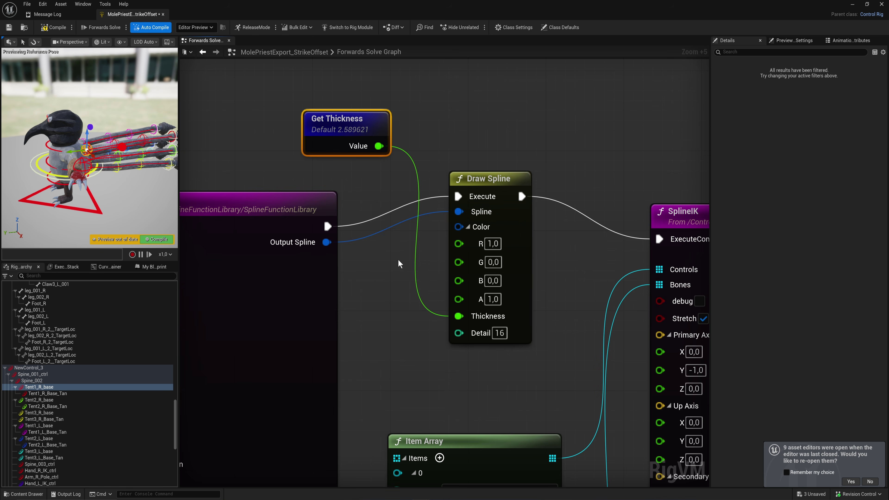
- Compile the rig and inspect the spline drawn along the Tent1_R tentacle in the preview
scroll(401, 265, "down", 2)
right_click_drag(93, 162, 74, 160)
left_click(157, 239)
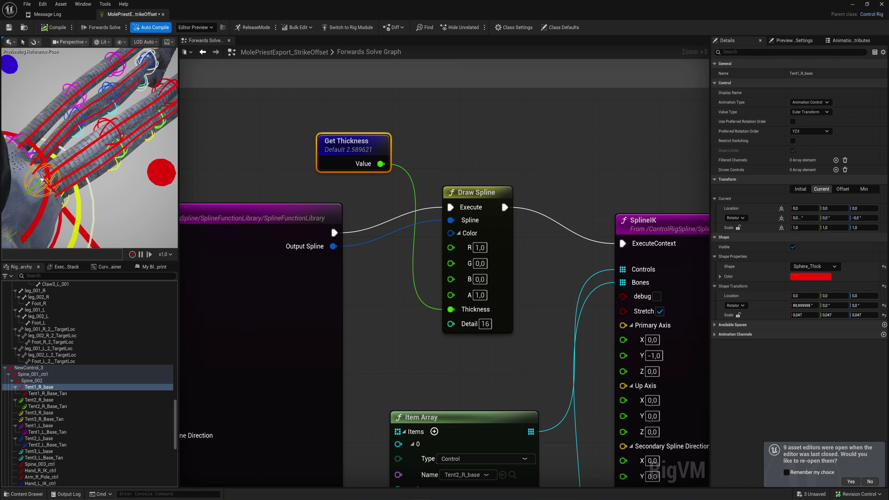
right_click_drag(140, 196, 126, 189)
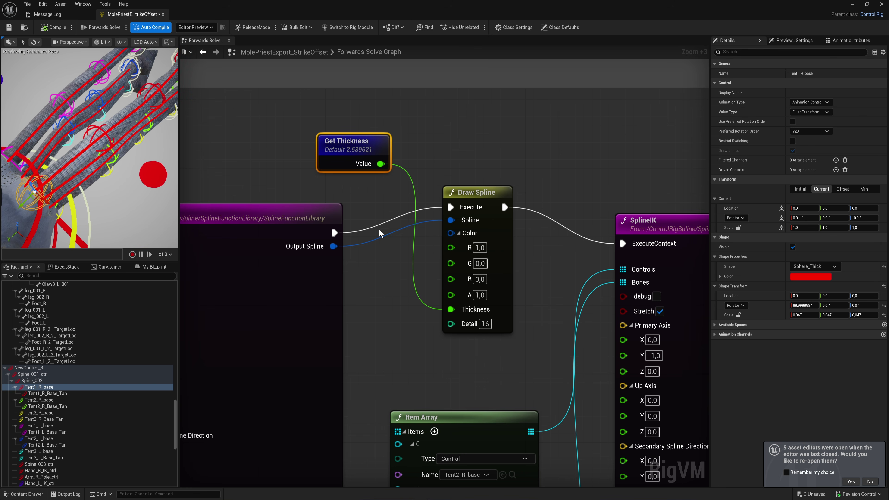
- Bypass Draw Spline by wiring SplineIK's execution directly to the following SplineIK node, restore the execution path through Draw Spline, and compile
left_click_drag(335, 233, 630, 245)
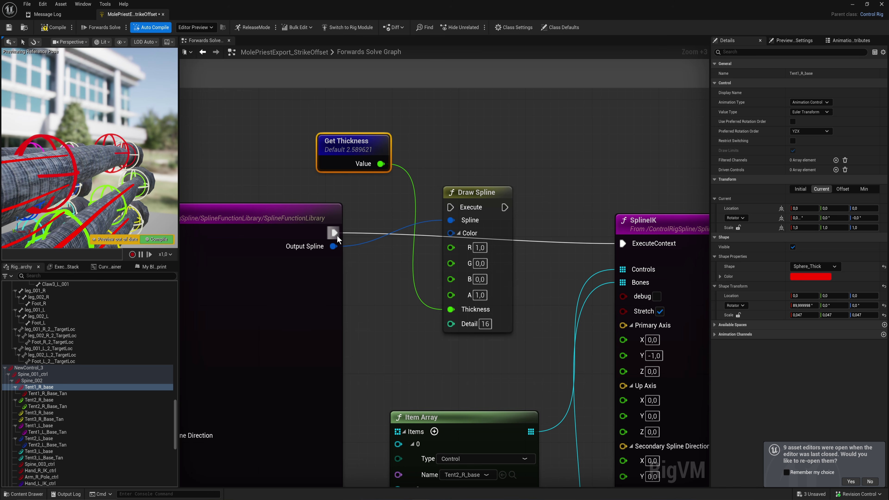
left_click_drag(336, 233, 451, 207)
left_click_drag(505, 207, 623, 243)
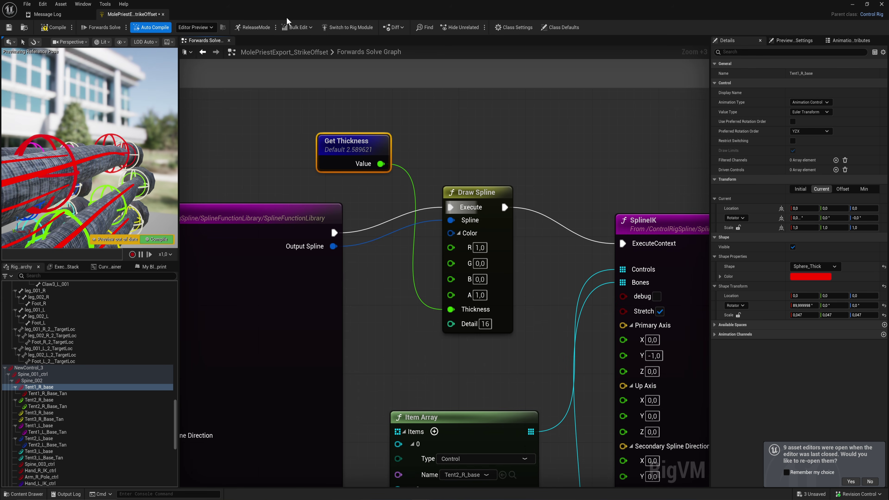
left_click(157, 239)
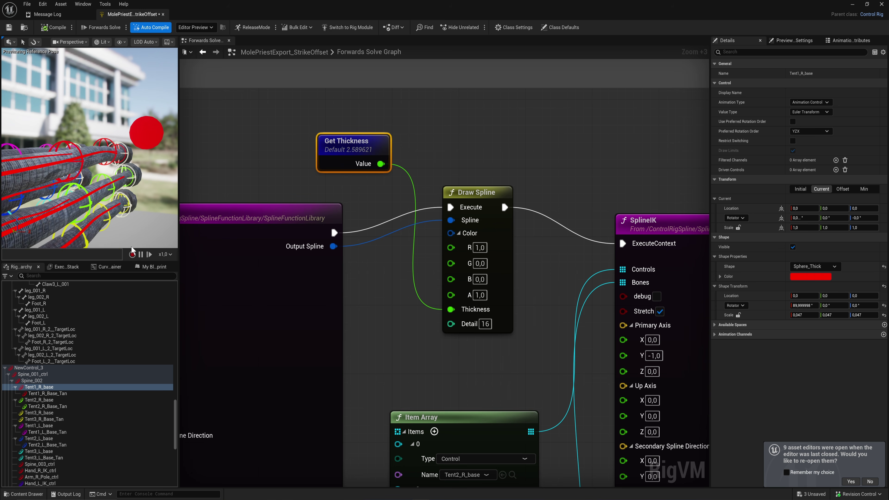
- Move the Tent1_R_End control away from its tentacle tip to about X 2.01, Y 0.10 and rotate it about 89° around Z
scroll(355, 304, "down", 1)
right_click_drag(355, 304, 608, 170)
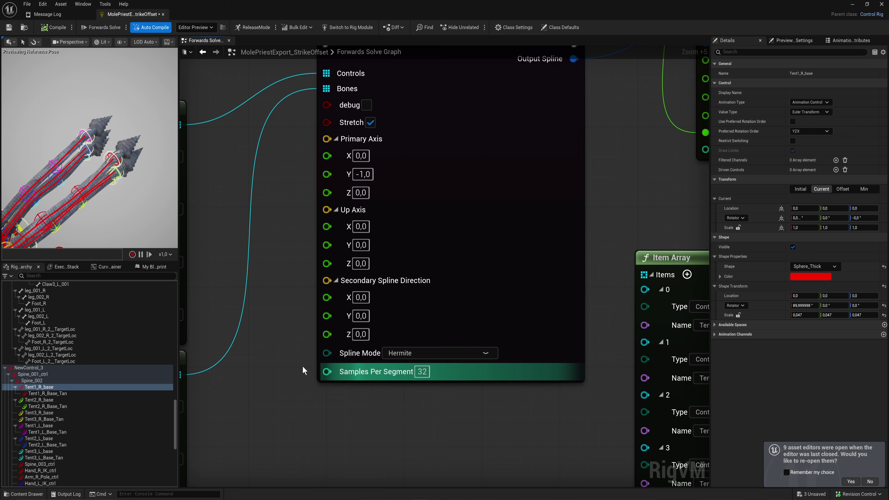
right_click_drag(436, 381, 437, 349)
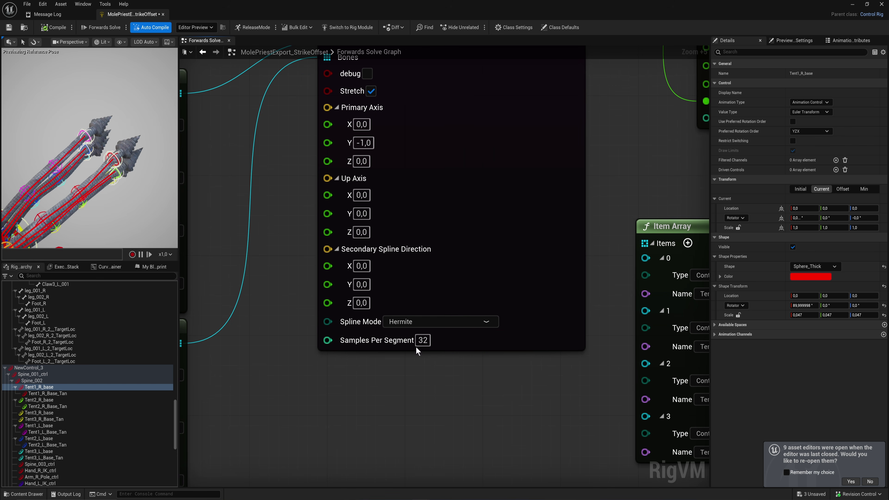
scroll(111, 160, "up", 3)
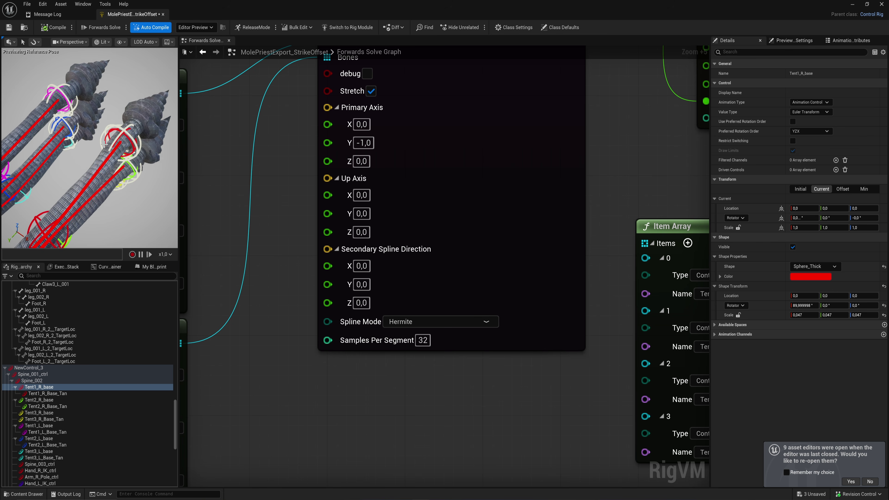
left_click(123, 140)
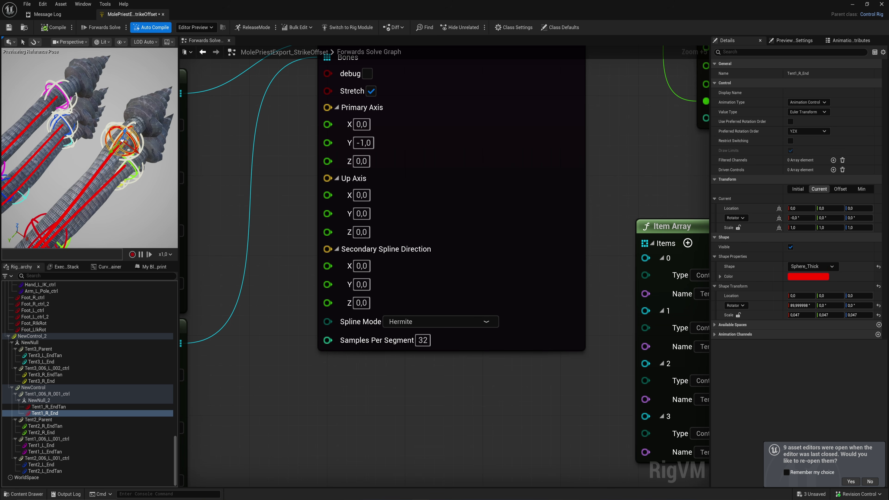
scroll(101, 111, "down", 4)
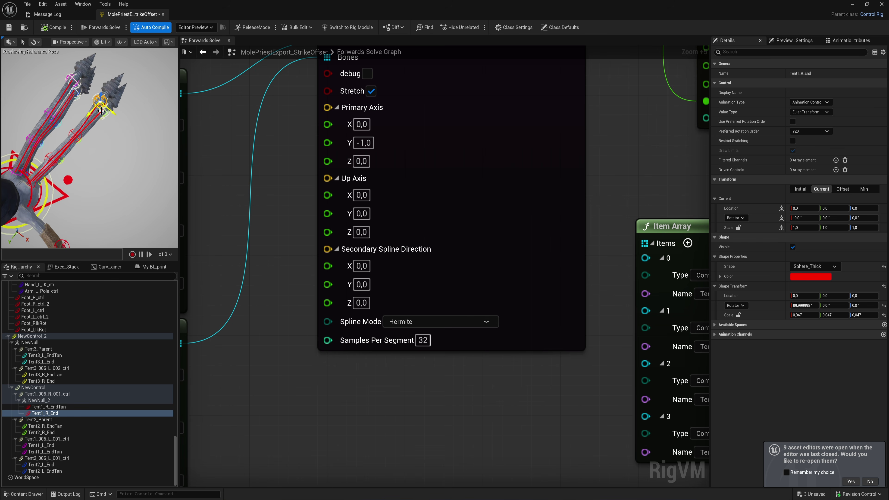
left_click_drag(100, 110, 110, 137)
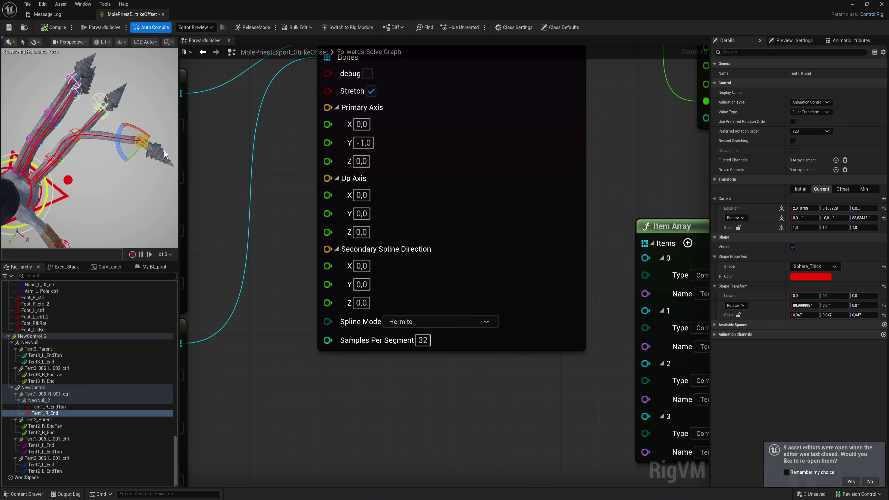
- Turn off Stretch on the SplineIK node and move the Tent1_R_End control farther out to about X 3.43, Y 1.53
left_click(371, 91)
mouse_move(95, 154)
right_mouse_down()
mouse_move(94, 136)
mouse_move(109, 128)
mouse_move(98, 126)
mouse_move(123, 127)
mouse_move(108, 116)
mouse_move(122, 119)
mouse_move(87, 153)
right_mouse_up()
key("w")
left_click_drag(105, 107, 155, 167)
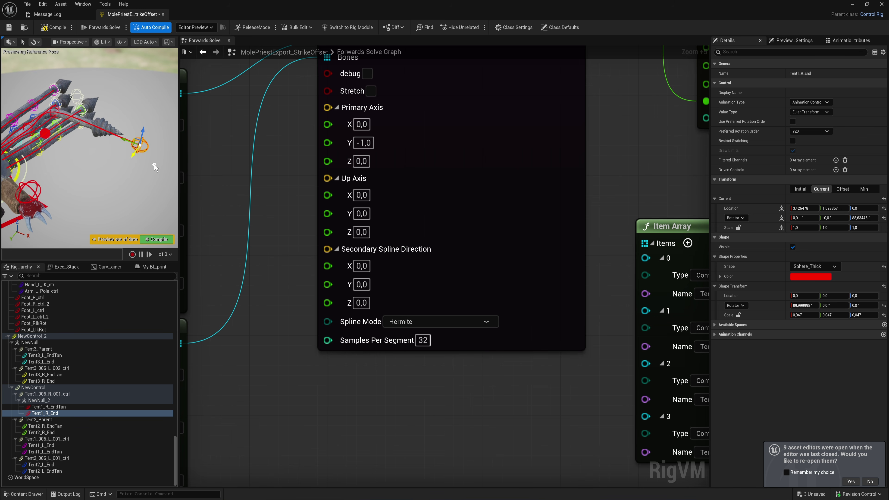
- Turn Stretch back on for the SplineIK node and pull the Tent1_R_End control out to about X 3.87, Y 1.76
left_click(371, 91)
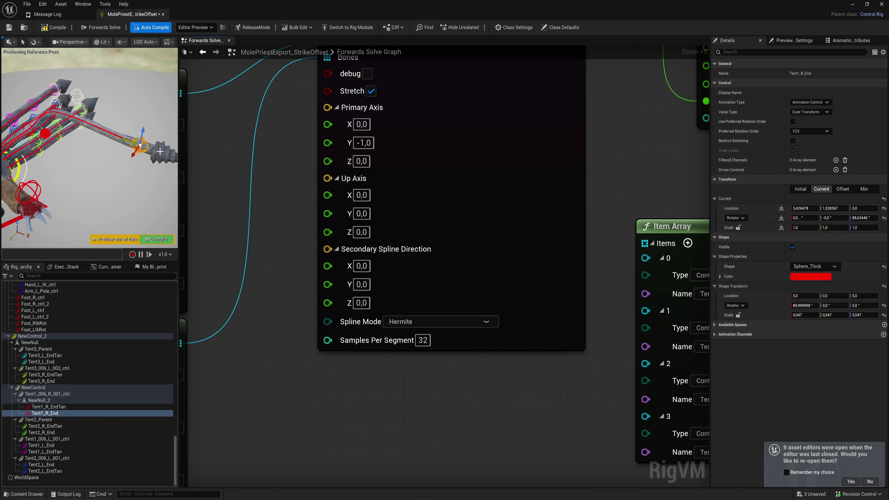
left_click_drag(135, 145, 152, 156)
- Set the SplineIK node's Spline Mode to BSpline and inspect the tentacle's curve in the preview
left_click(424, 321)
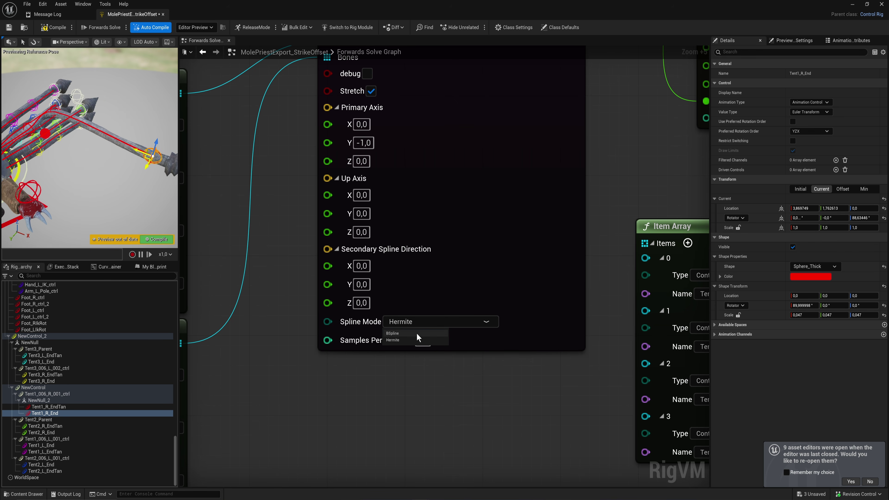
left_click(418, 333)
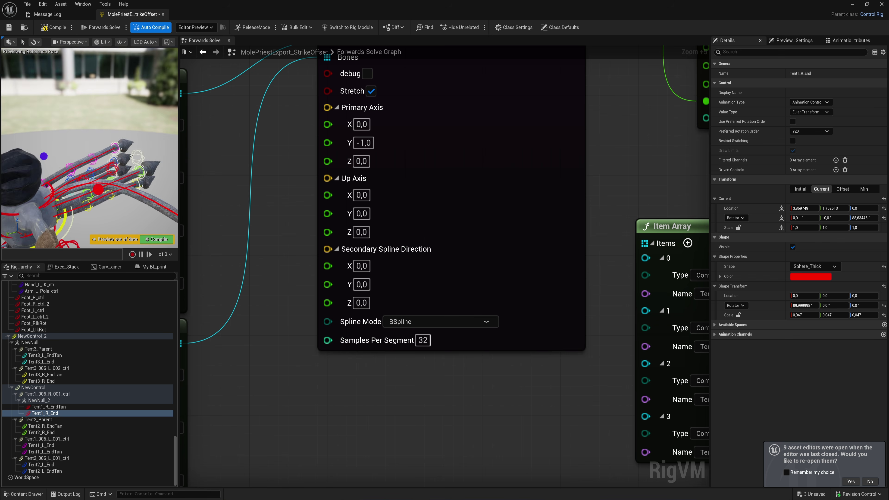
right_click_drag(89, 147, 107, 159)
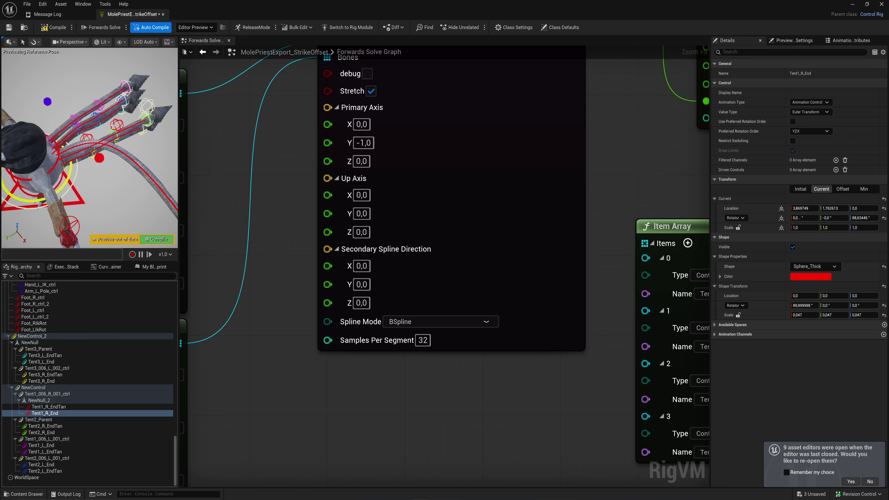
- Set the SplineIK node's Spline Mode to Hermite and compare it with the BSpline option on the stretched tentacle
right_click_drag(76, 122, 96, 143)
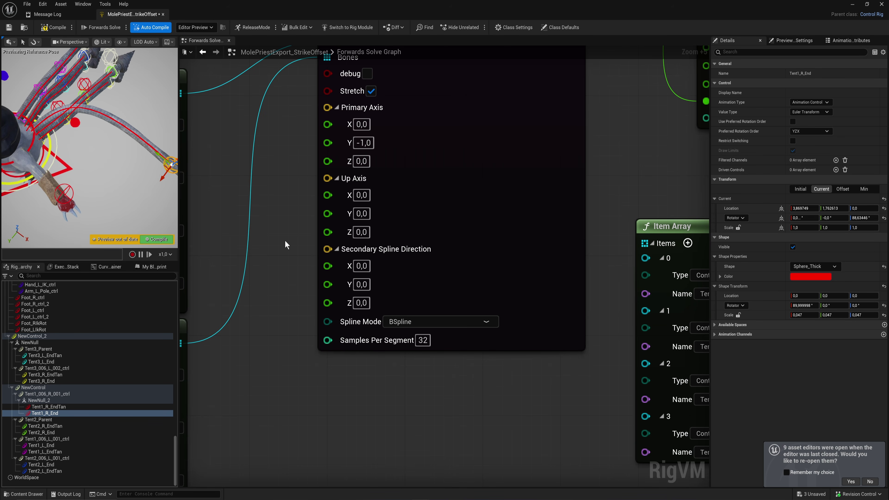
left_click(440, 321)
left_click(403, 344)
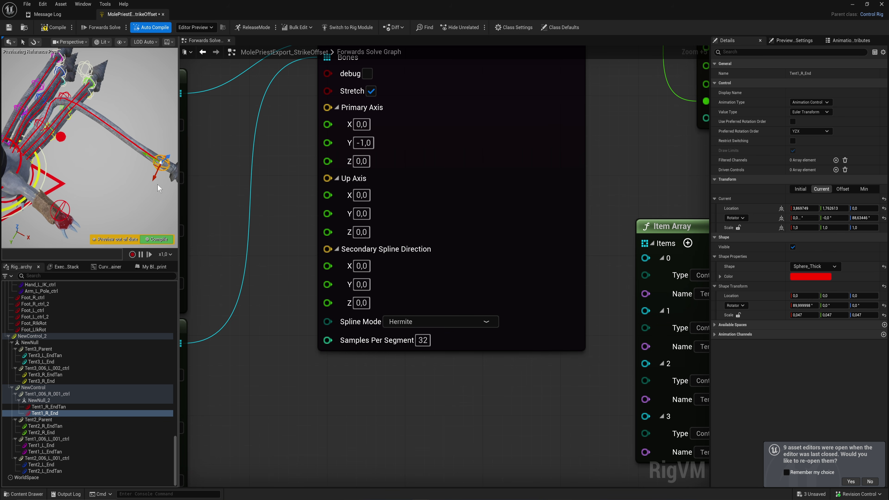
left_click(413, 322)
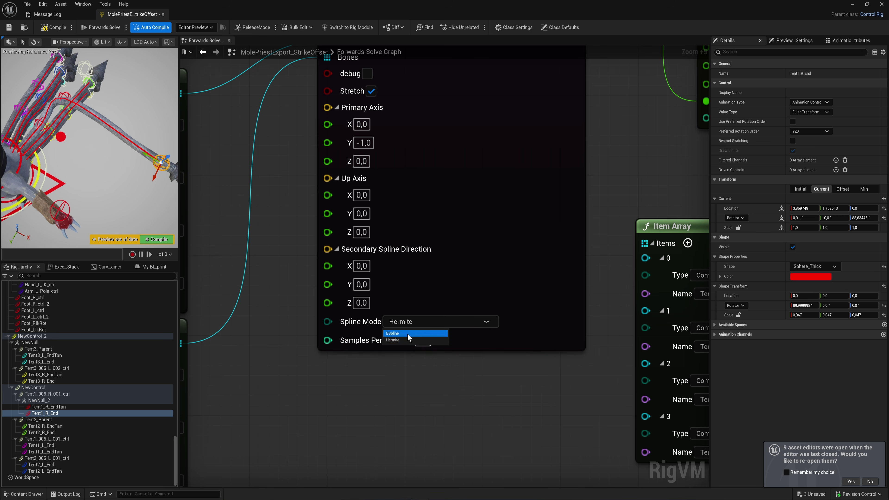
left_click(393, 333)
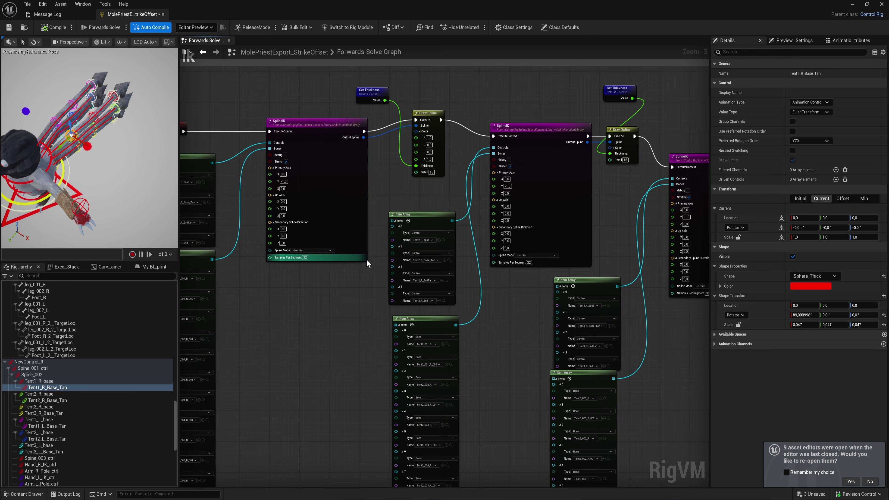
- Examine the repeated SplineIK, Draw Spline and Item Array node groups in the PLine Ik section, and the whole creature in the preview
scroll(448, 251, "down", 1)
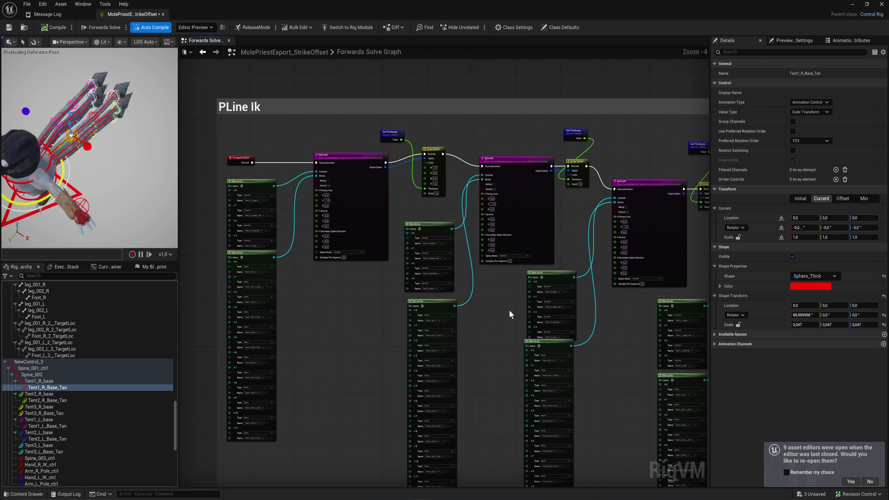
mouse_move(520, 374)
left_mouse_down()
mouse_move(449, 176)
mouse_move(436, 168)
left_mouse_up()
right_click_drag(617, 301, 465, 271)
mouse_move(476, 343)
left_mouse_down()
mouse_move(423, 134)
mouse_move(427, 97)
left_mouse_up()
right_click_drag(624, 258, 342, 244)
mouse_move(465, 380)
left_mouse_down()
mouse_move(390, 150)
mouse_move(395, 111)
left_mouse_up()
mouse_move(656, 284)
right_mouse_down()
mouse_move(422, 292)
mouse_move(703, 286)
mouse_move(709, 248)
right_mouse_up()
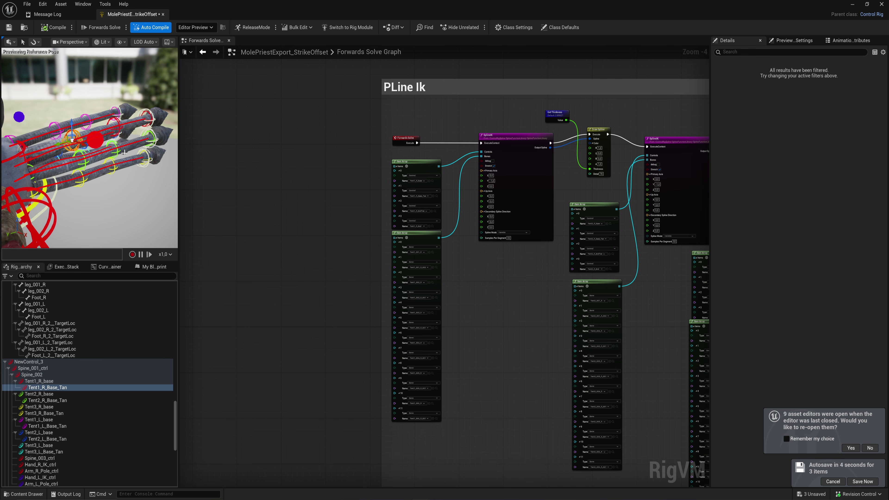
scroll(124, 152, "down", 5)
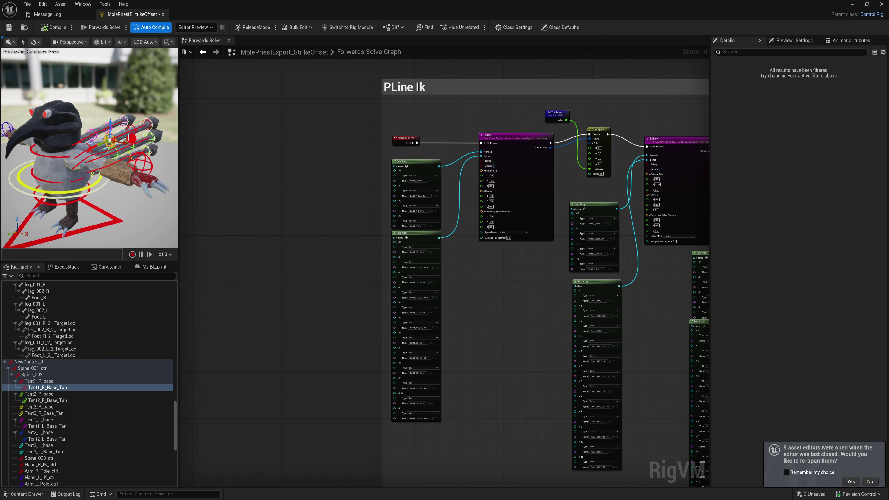